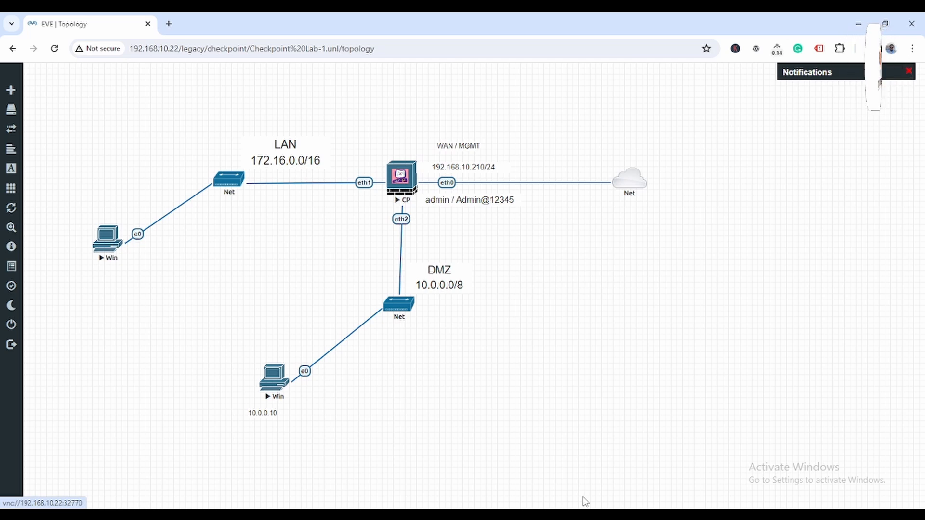
# Step: Start a continuous ping -t to 8.8.8.8 on the LAN Windows PC, then minimize it
pyautogui.moveTo(586, 505)
pyautogui.click(466, 451)
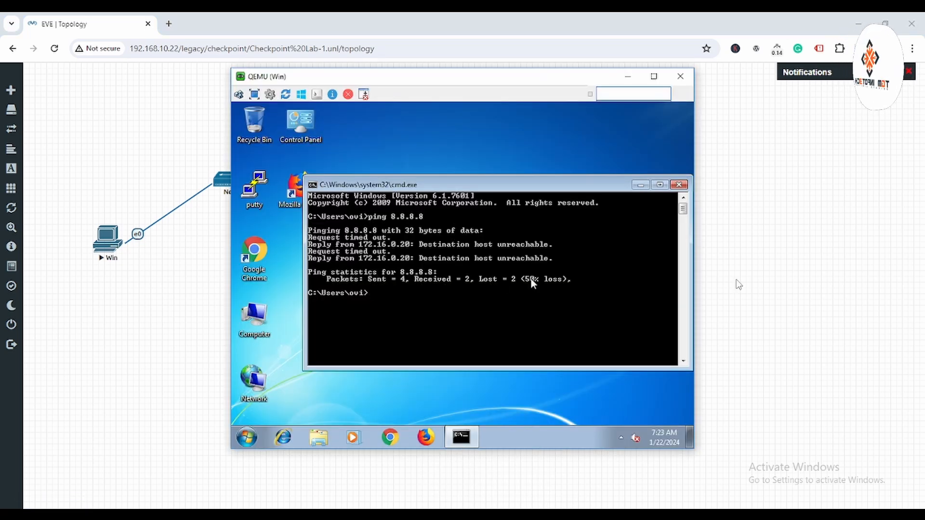
pyautogui.press('Up')
pyautogui.press('Return')
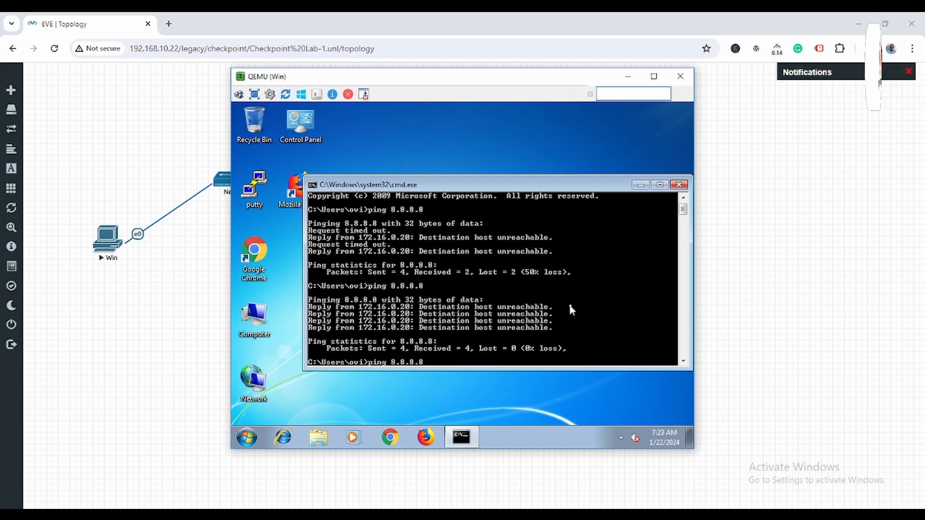
pyautogui.write('-t')
pyautogui.press('Return')
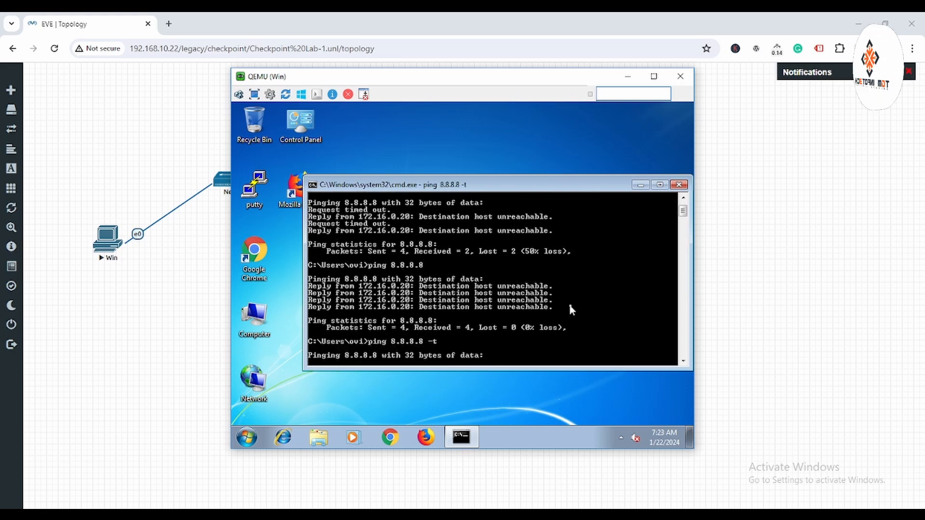
pyautogui.click(627, 76)
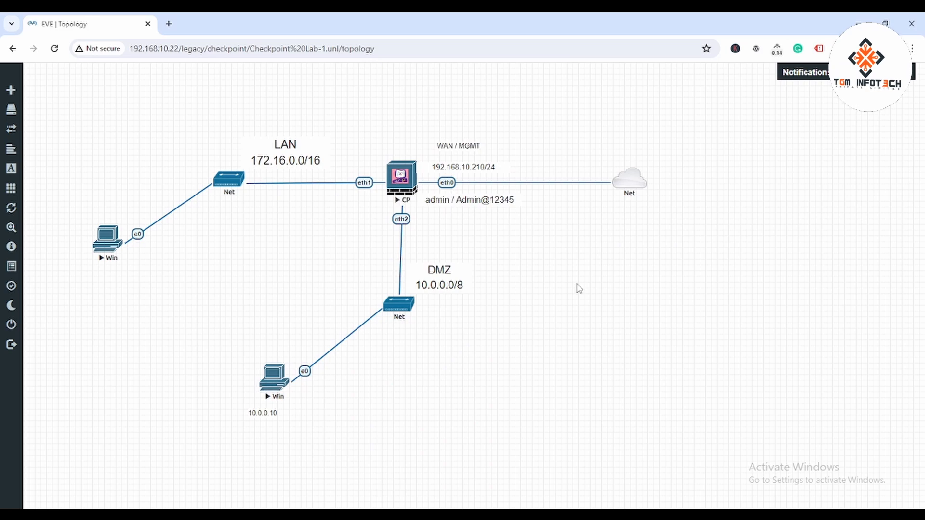
# Step: Start a continuous ping -t to 8.8.8.8 on the DMZ Windows PC, then minimize it
pyautogui.moveTo(511, 514)
pyautogui.click(556, 461)
pyautogui.press('Up')
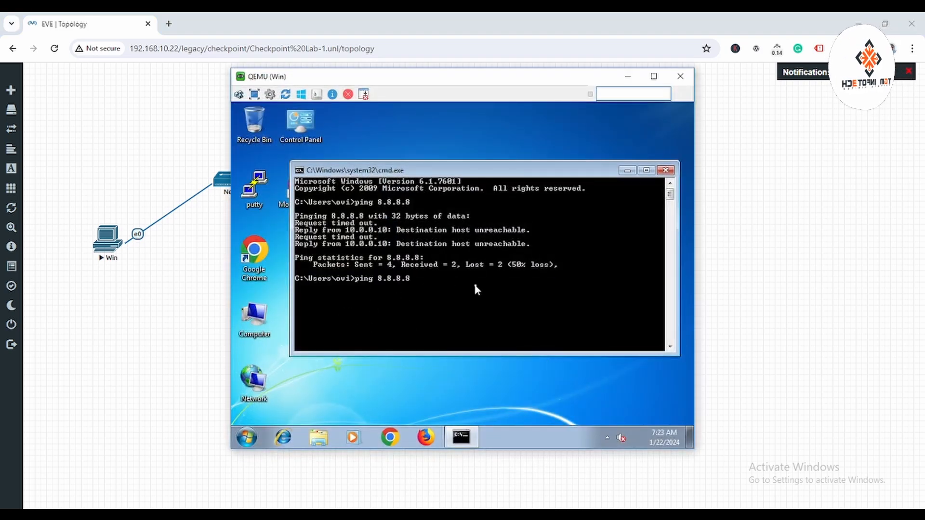
pyautogui.write('-t')
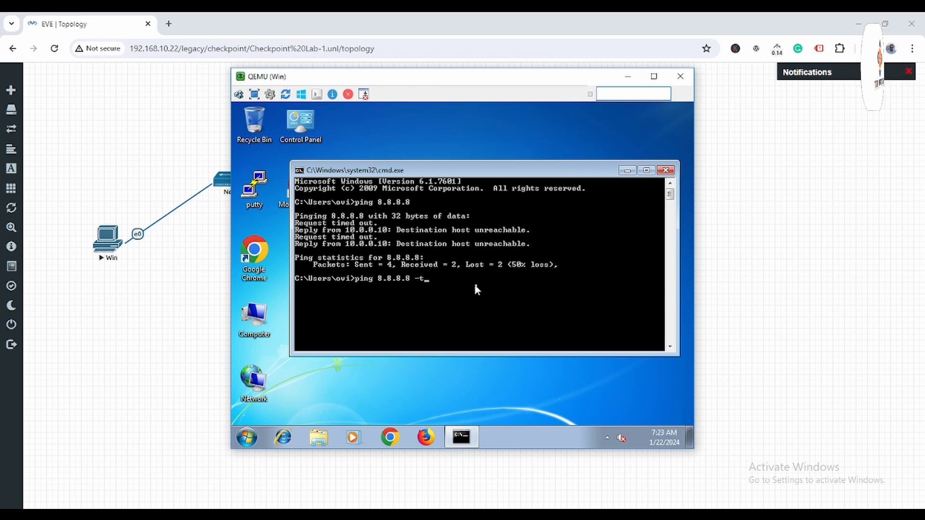
pyautogui.press('Return')
pyautogui.click(627, 76)
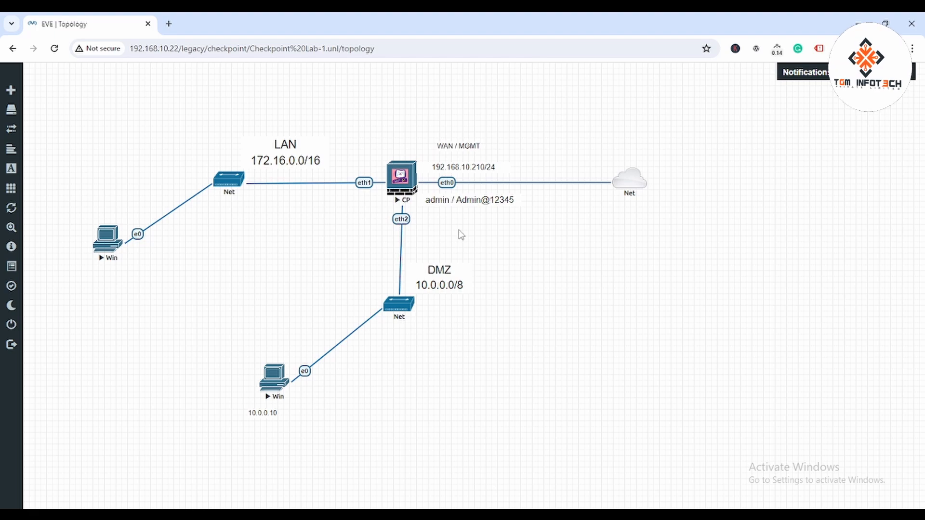
# Step: Load the gateway address 192.168.10.210 in a new Chrome tab
pyautogui.click(169, 23)
pyautogui.write('192.168.10.2')
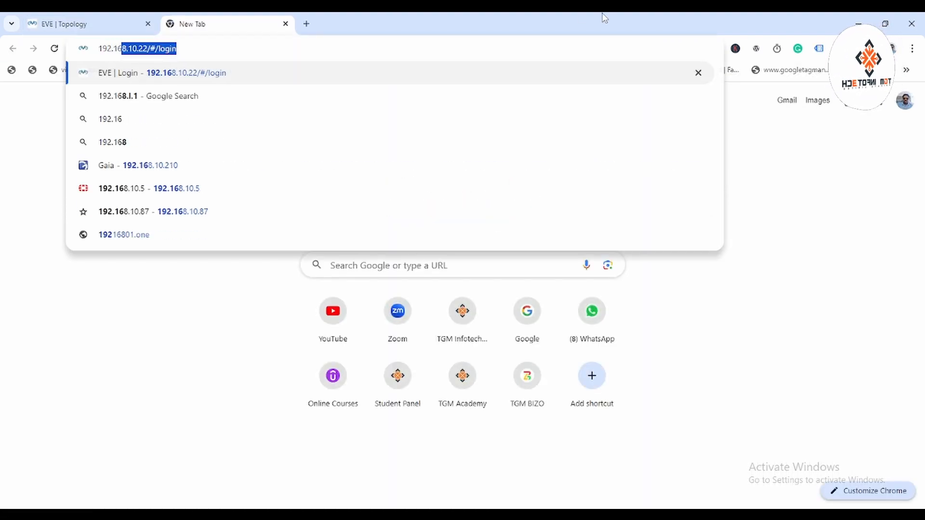
pyautogui.write('10')
pyautogui.press('Return')
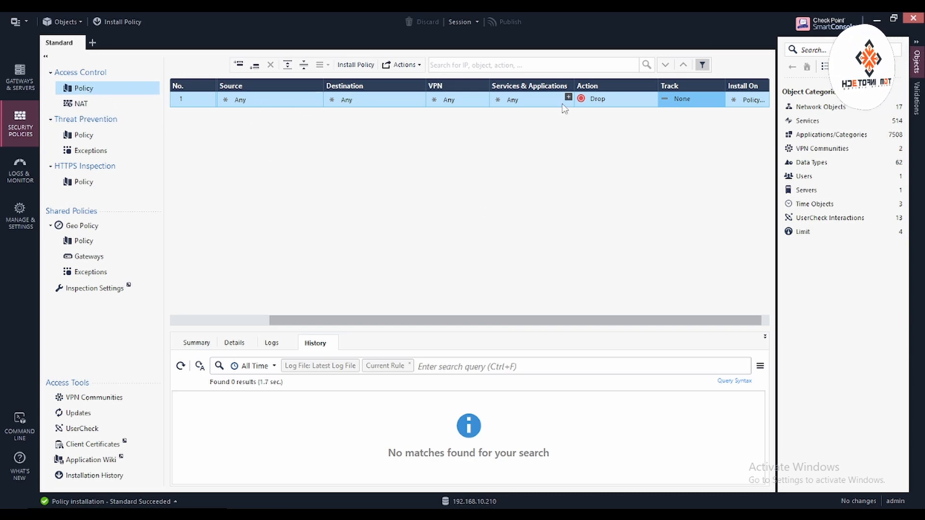
# Step: Set rule 1's Action to Accept and Track to Log
pyautogui.click(653, 97)
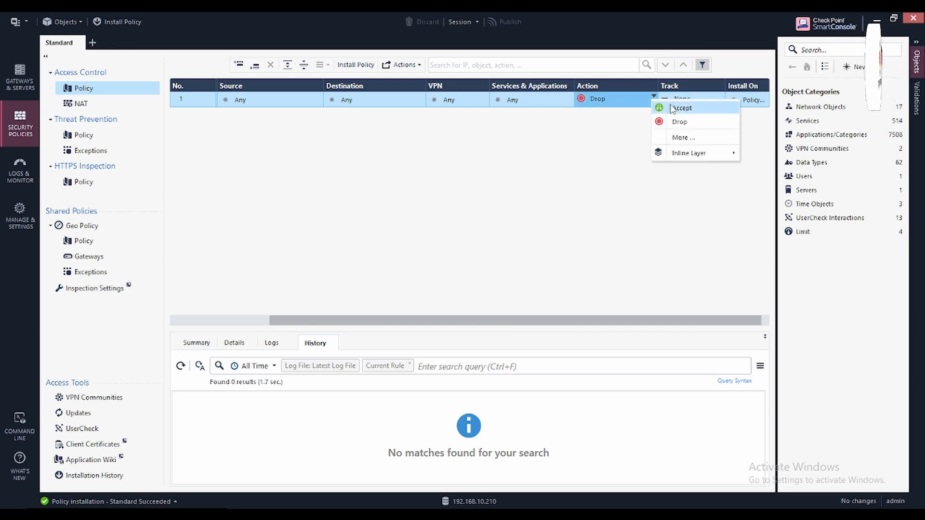
pyautogui.click(669, 107)
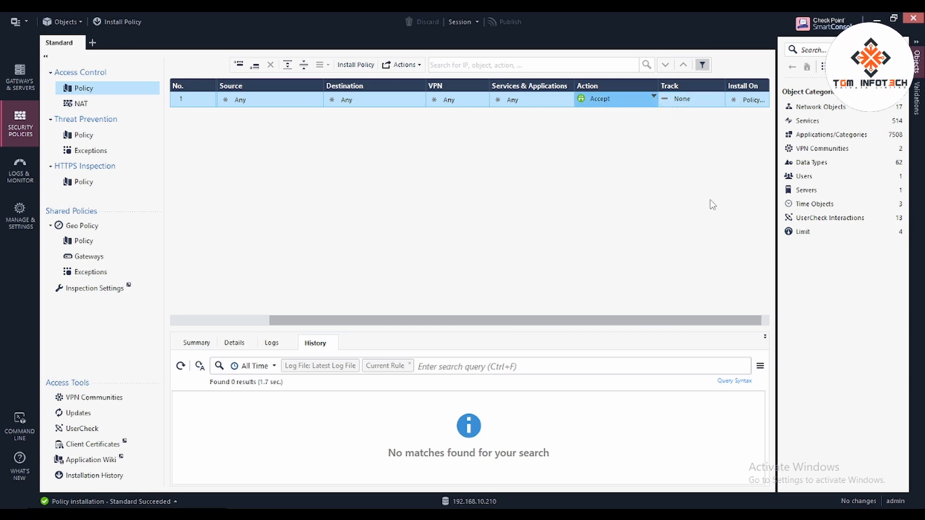
pyautogui.click(721, 96)
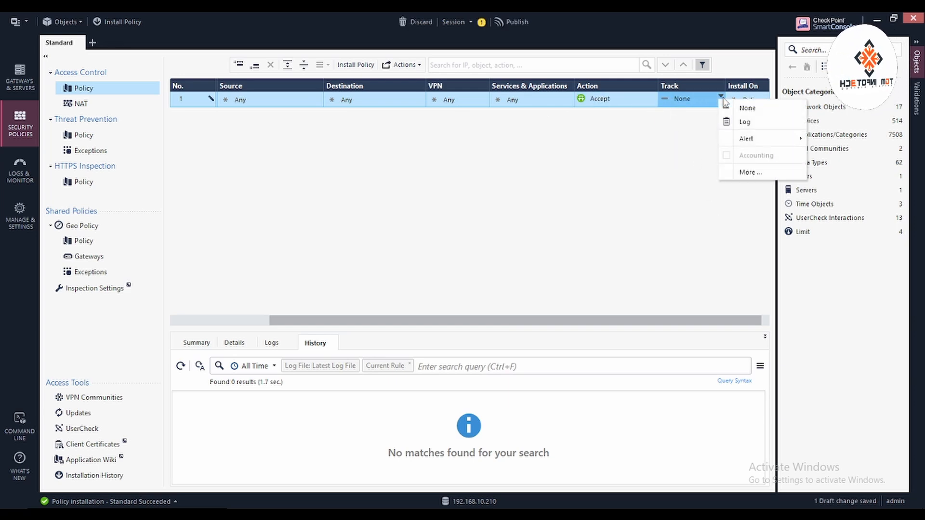
pyautogui.click(749, 122)
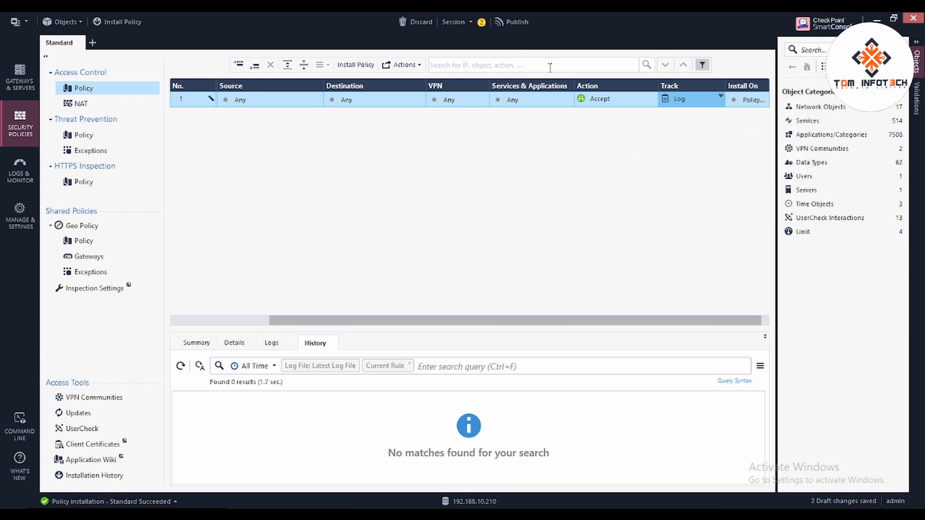
# Step: Publish the changes and install the Standard policy on gw-010000
pyautogui.click(511, 22)
pyautogui.click(518, 347)
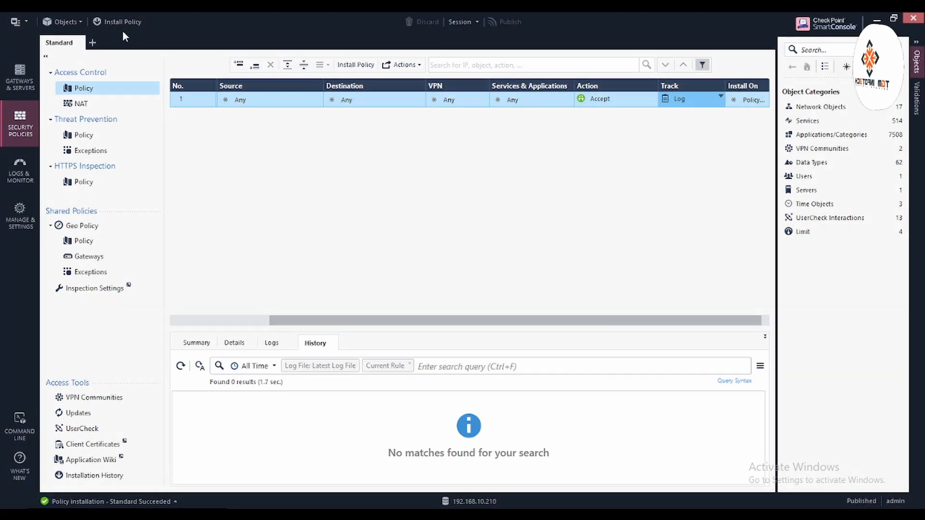
pyautogui.click(120, 23)
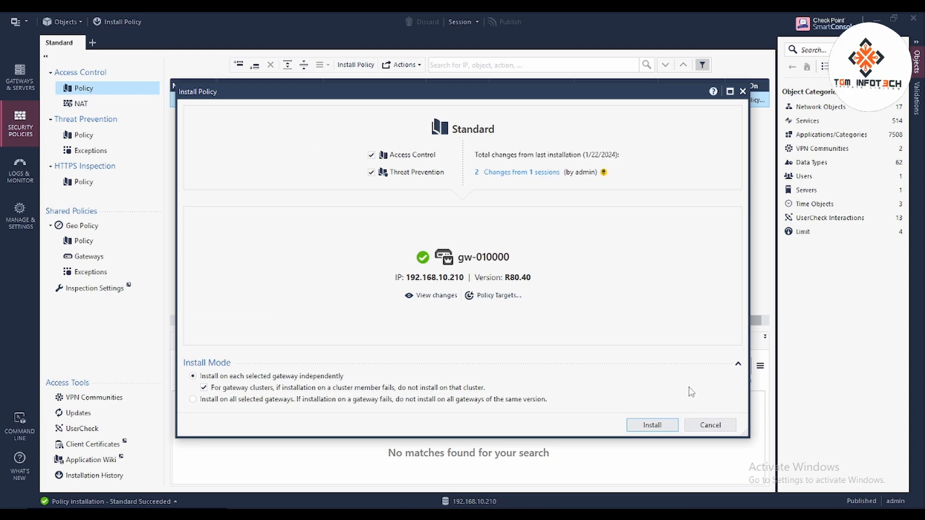
pyautogui.click(658, 426)
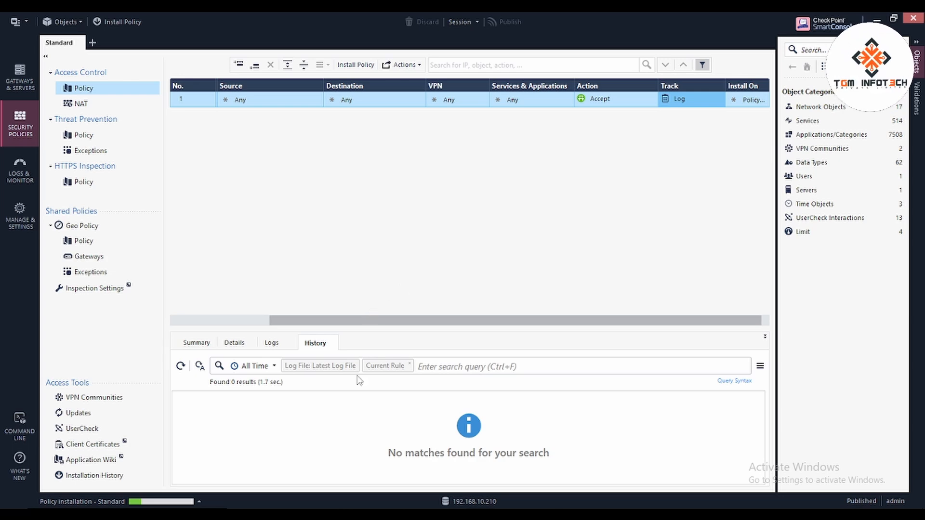
pyautogui.click(299, 475)
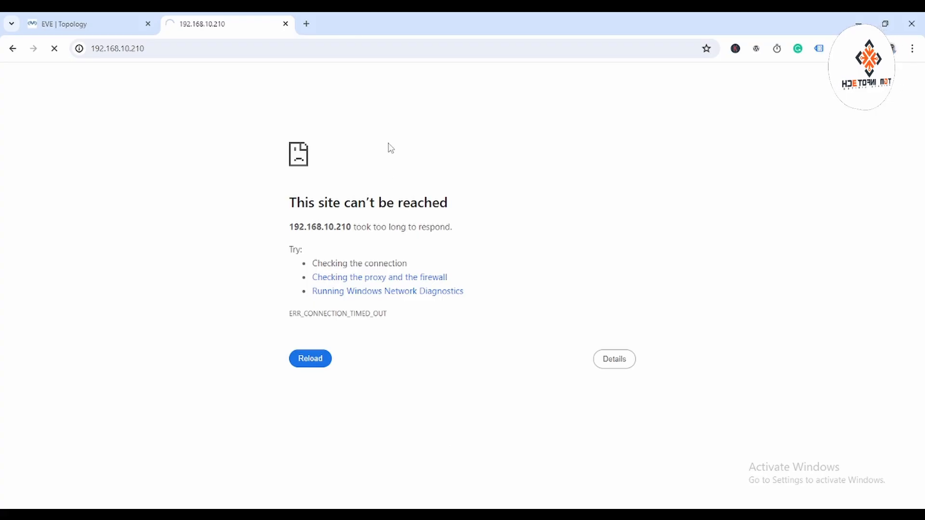
pyautogui.click(200, 49)
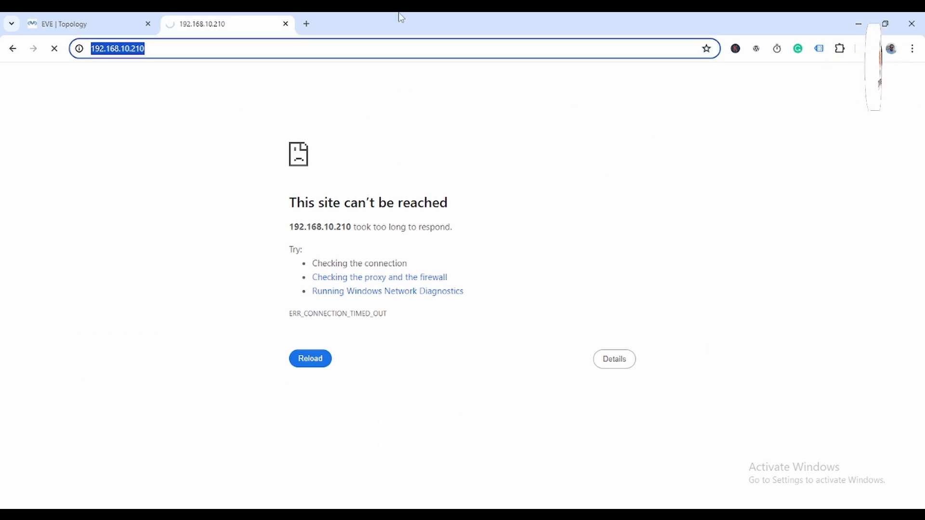
pyautogui.press('Home')
pyautogui.write('https://')
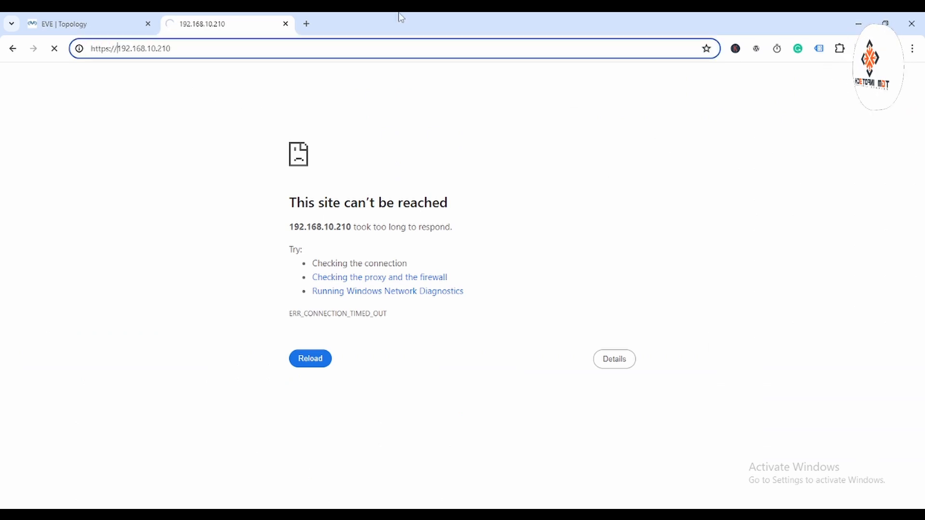
pyautogui.press('Return')
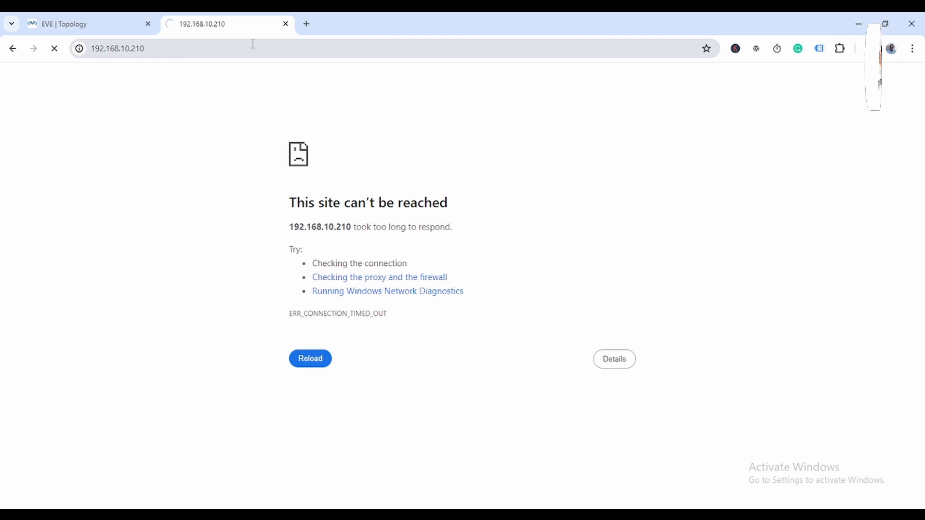
pyautogui.click(98, 20)
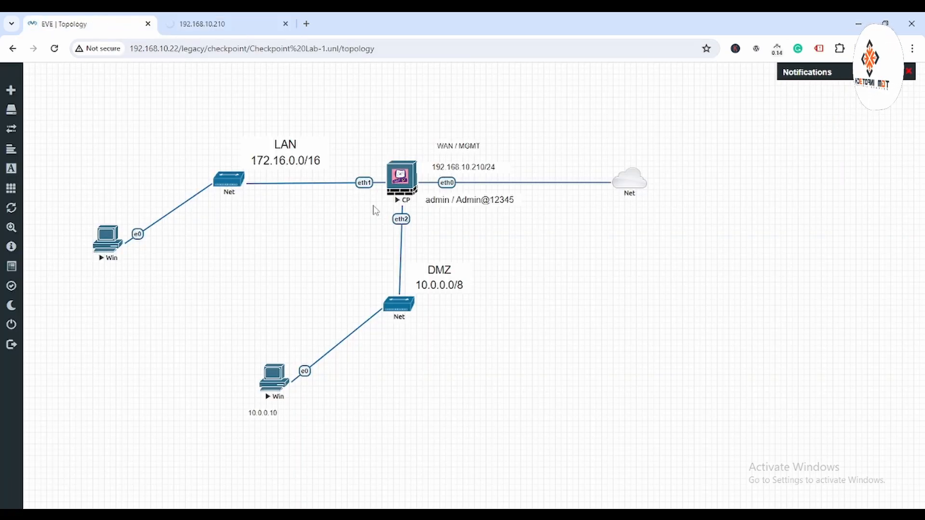
# Step: Log into the CP gateway's PuTTY console as admin, then go back to the 192.168.10.210 tab
pyautogui.click(403, 182)
pyautogui.click(494, 140)
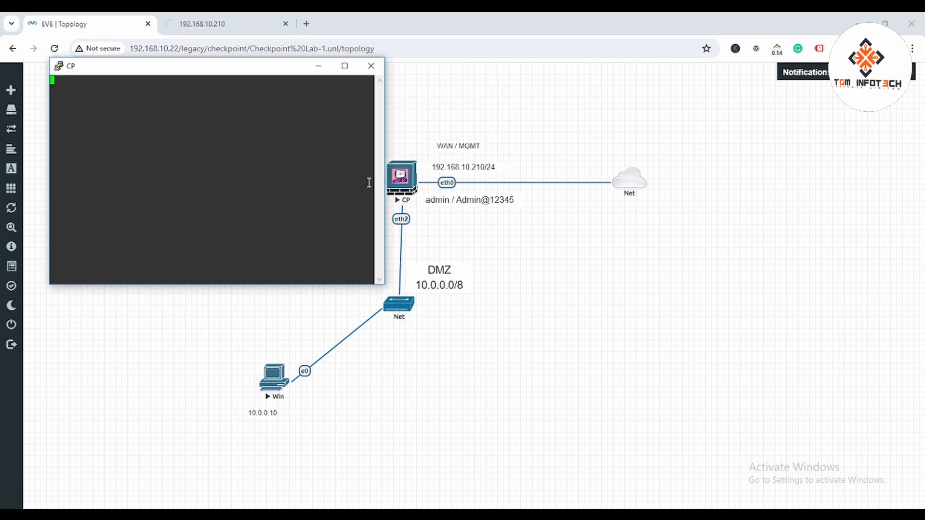
pyautogui.doubleClick(248, 143)
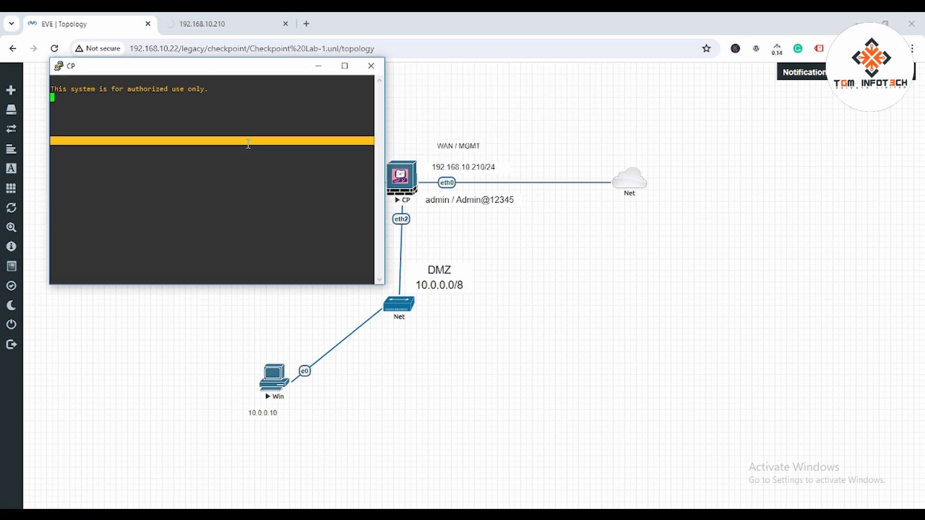
pyautogui.click(173, 120)
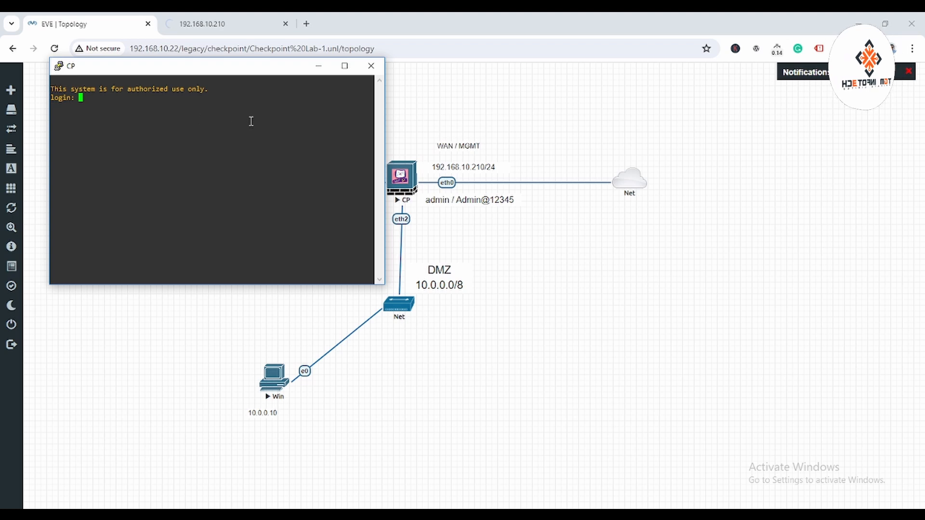
pyautogui.write('admin')
pyautogui.press('Return')
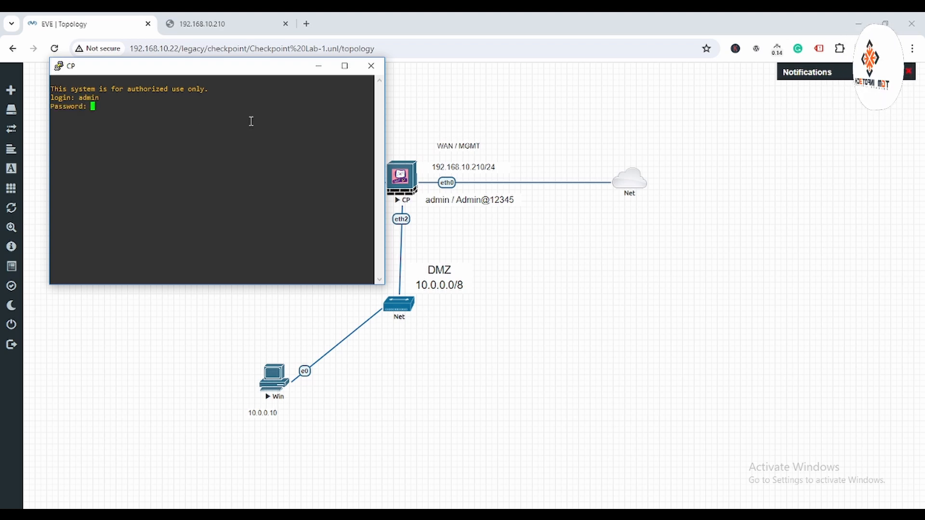
pyautogui.press('Return')
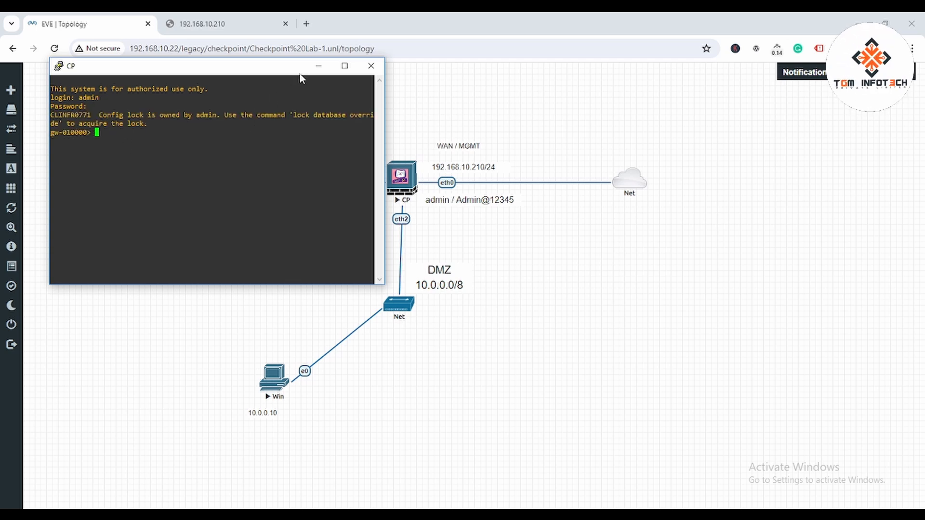
pyautogui.click(318, 65)
pyautogui.click(212, 24)
pyautogui.click(248, 45)
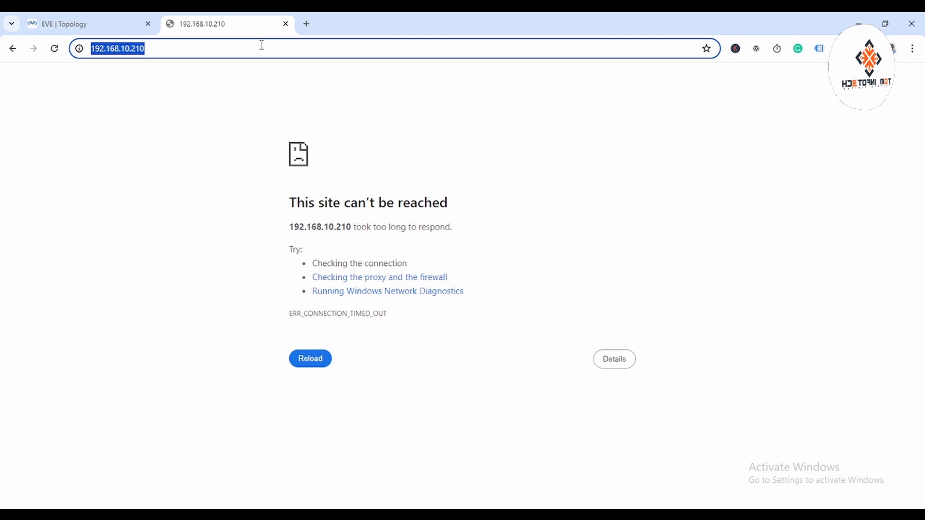
pyautogui.write('https://192.168.10.210')
pyautogui.press('Return')
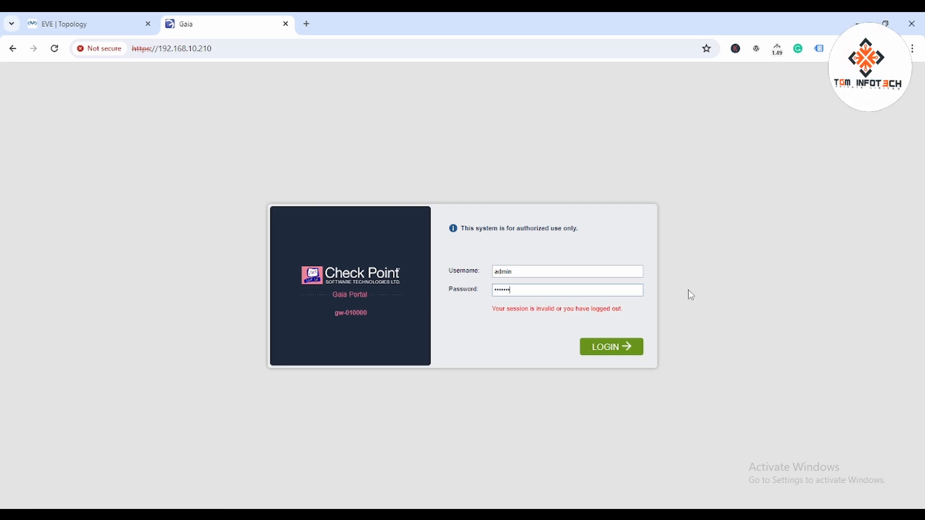
pyautogui.write('123')
pyautogui.press('Return')
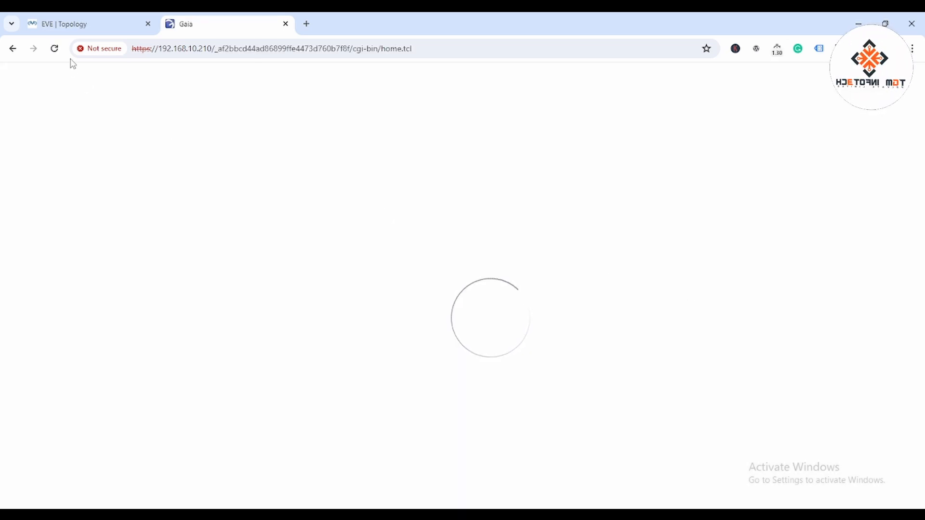
# Step: Override the configuration lock and show the Network Interfaces list
pyautogui.click(77, 24)
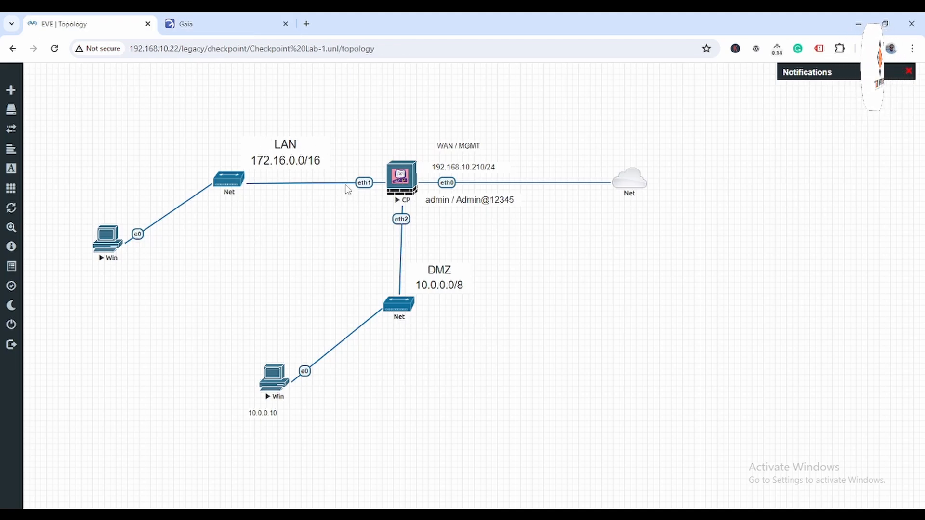
pyautogui.click(230, 22)
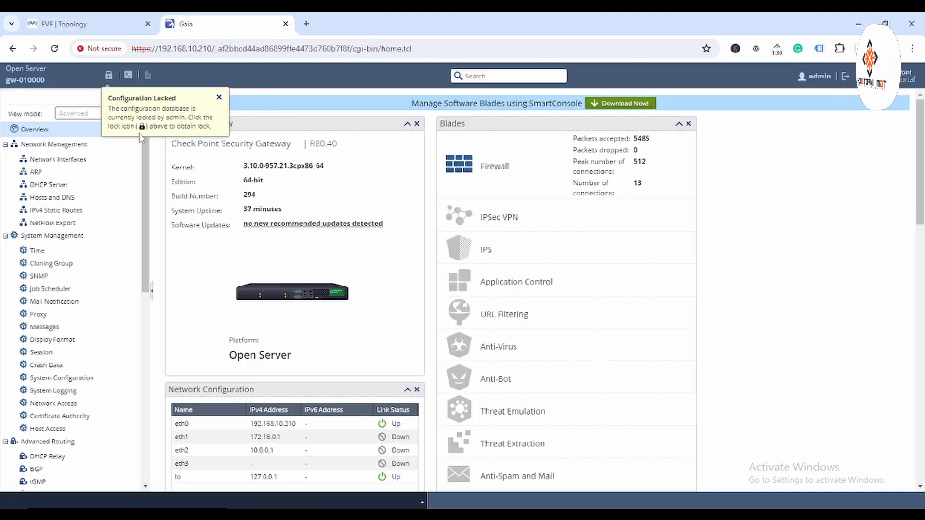
pyautogui.click(109, 78)
pyautogui.click(438, 311)
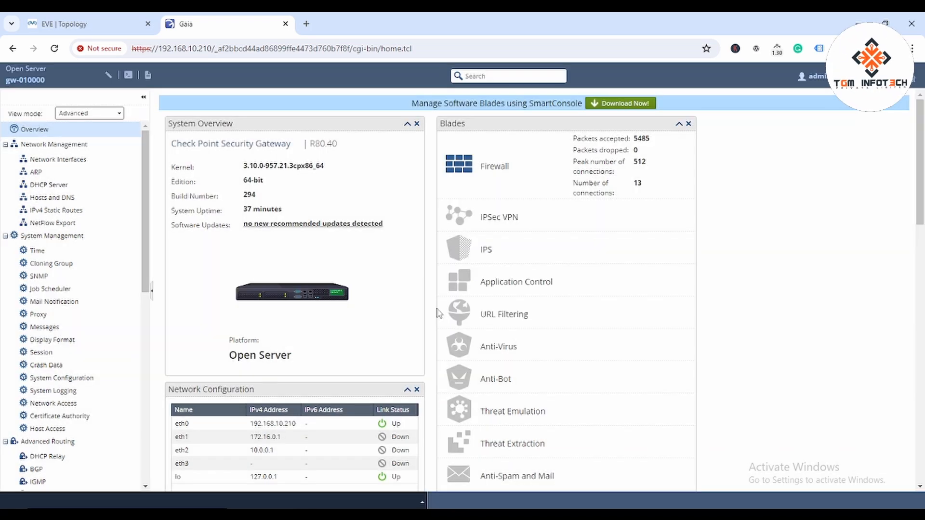
pyautogui.click(56, 159)
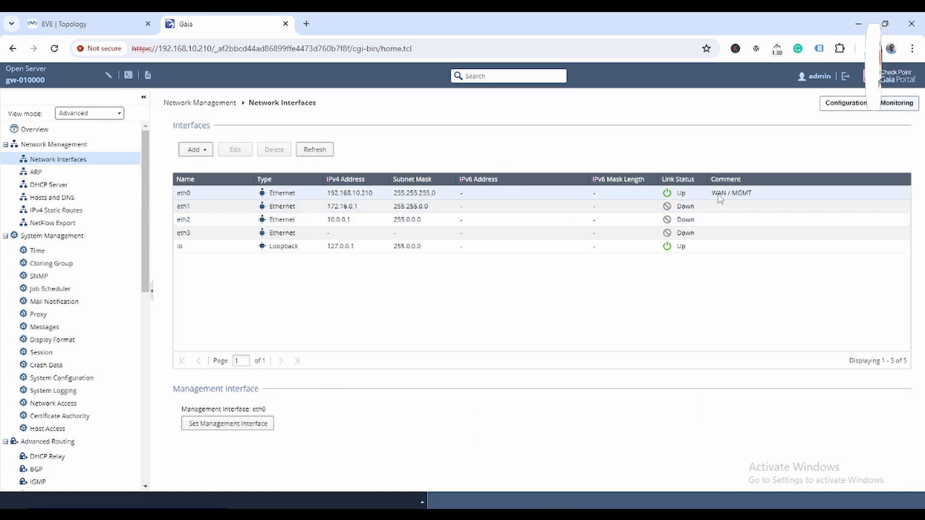
# Step: Enable eth1 with static IPv4 172.16.0.1/255.255.0.0 and the comment LAN
pyautogui.click(187, 208)
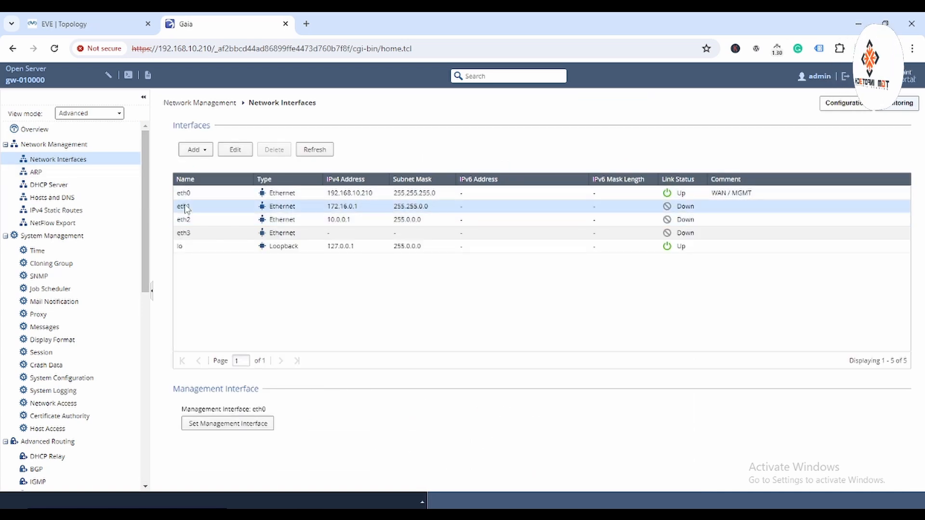
pyautogui.doubleClick(186, 208)
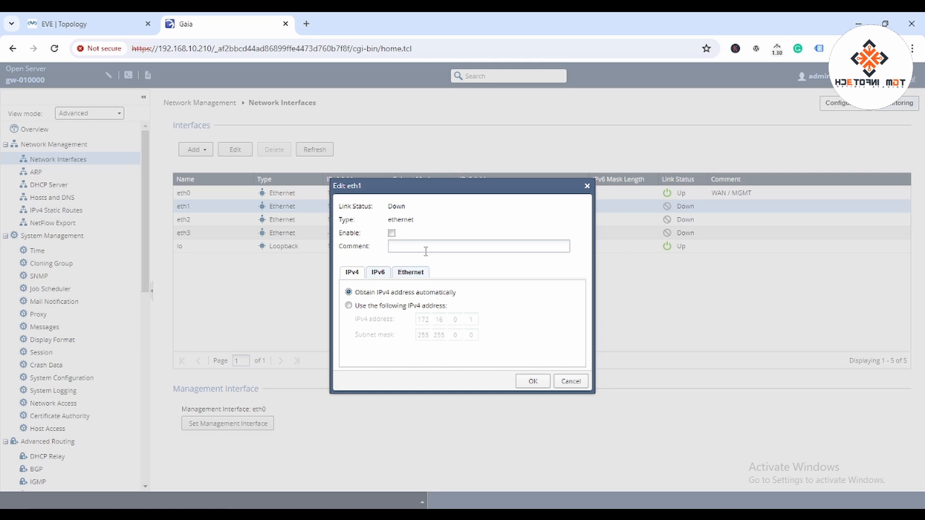
pyautogui.click(392, 234)
pyautogui.click(407, 246)
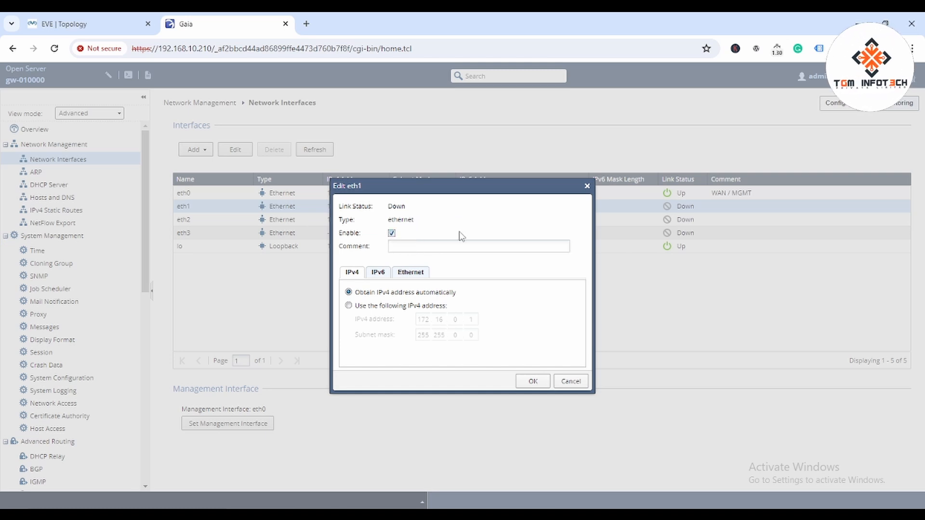
pyautogui.click(106, 21)
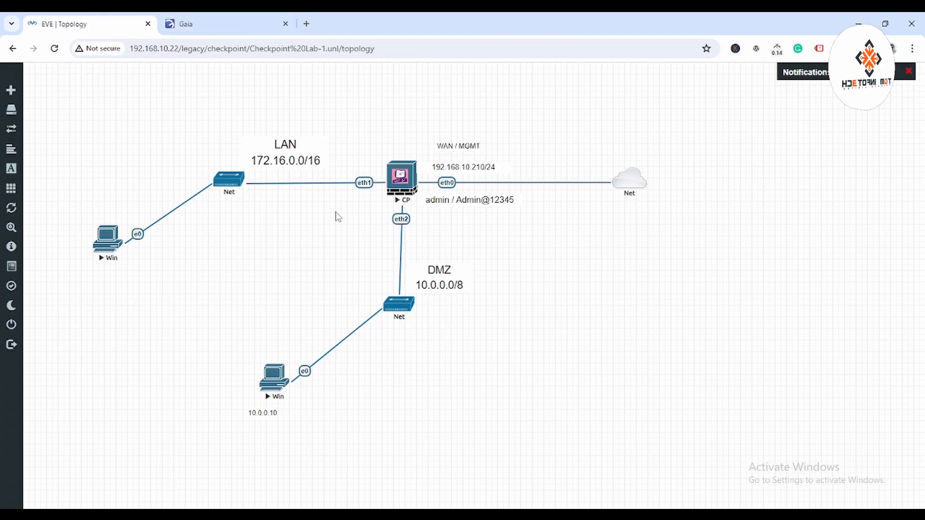
pyautogui.click(236, 24)
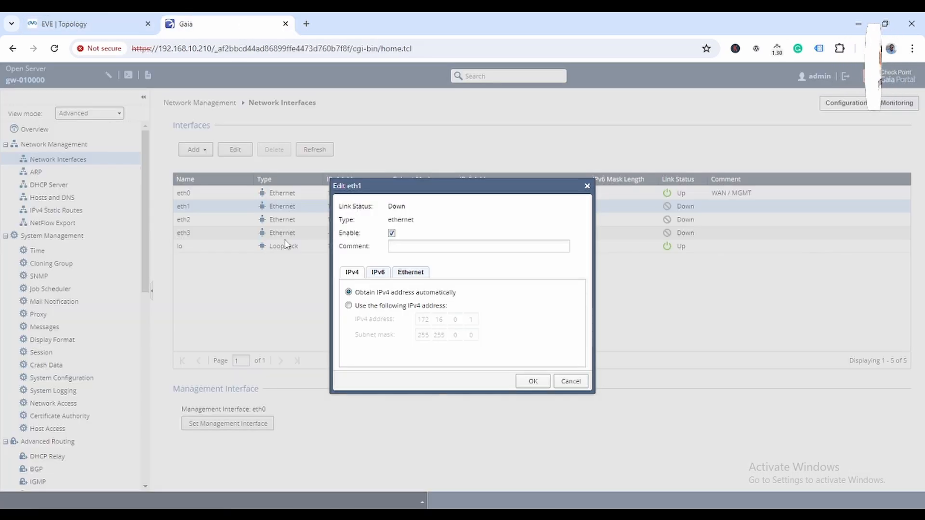
pyautogui.click(351, 307)
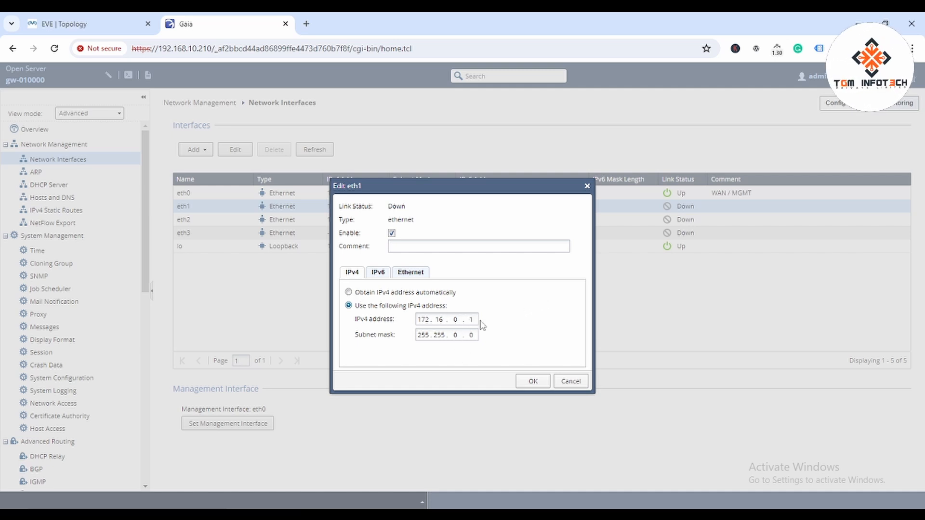
pyautogui.click(533, 385)
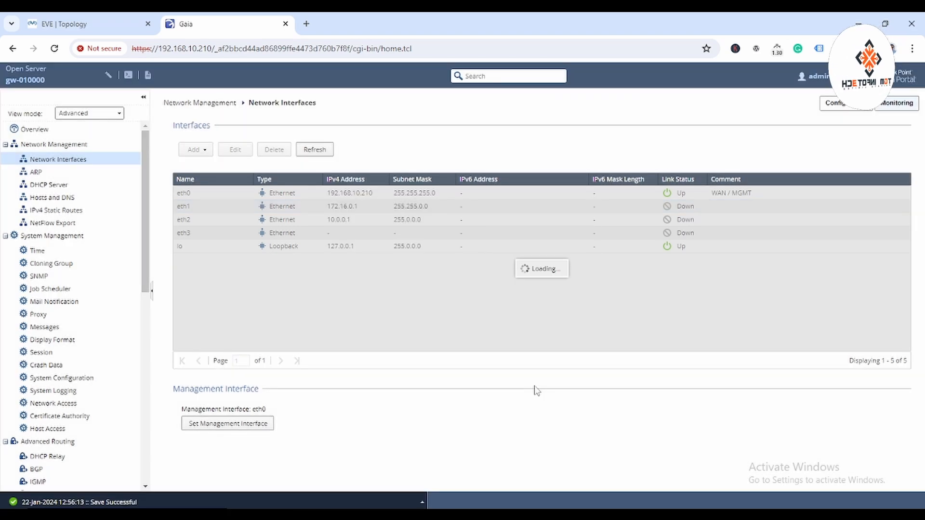
pyautogui.doubleClick(204, 210)
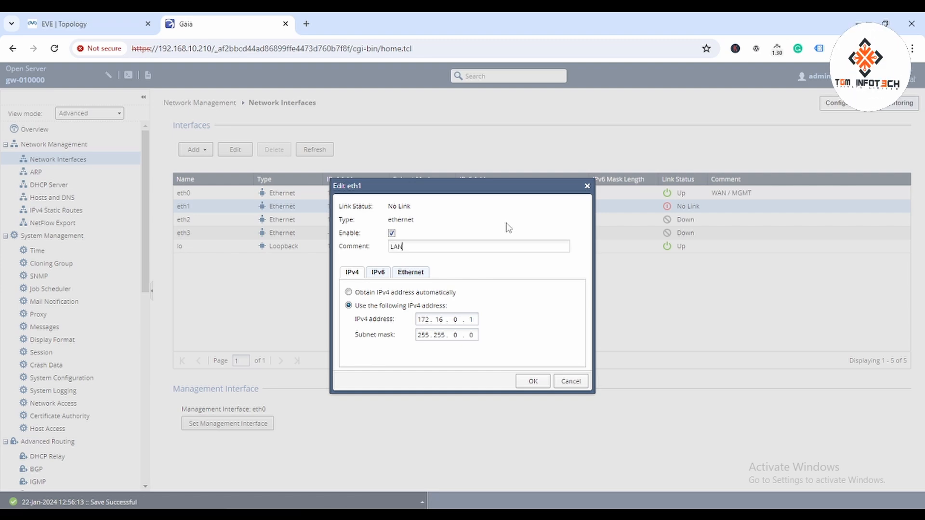
pyautogui.click(533, 382)
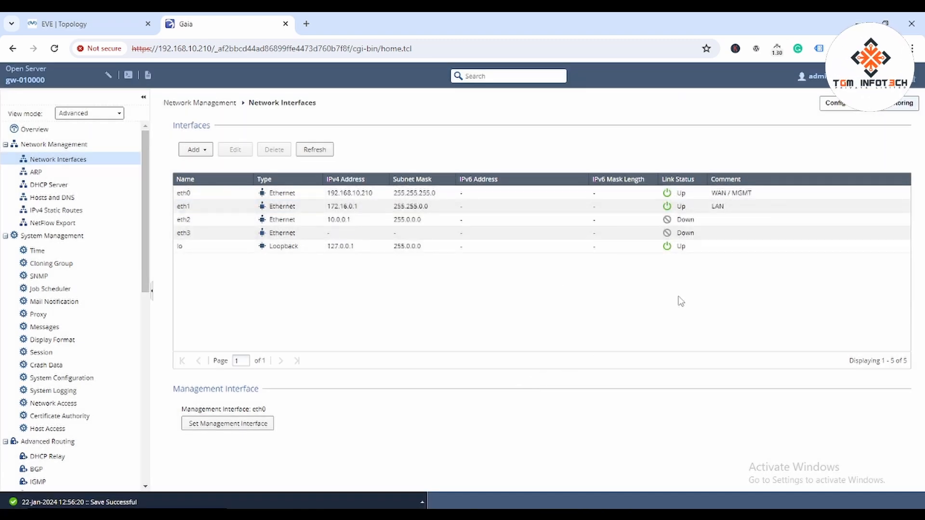
# Step: Enable eth2 with static IPv4 10.0.0.1/255.0.0.0 and the comment DMZ
pyautogui.doubleClick(195, 221)
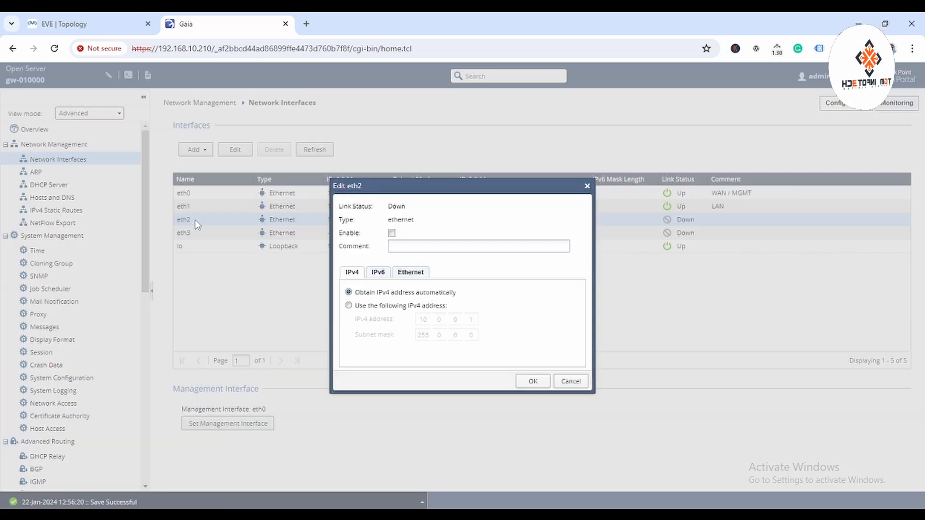
pyautogui.click(391, 234)
pyautogui.click(415, 246)
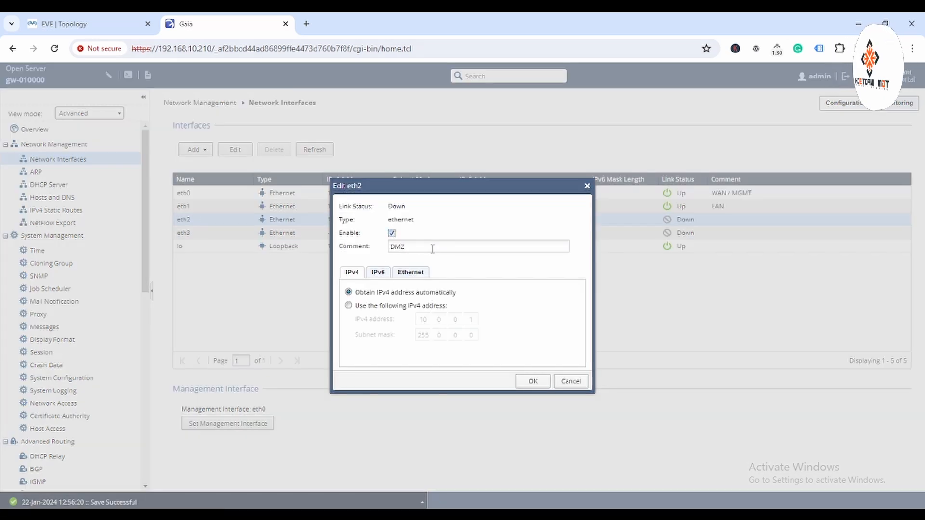
pyautogui.click(349, 307)
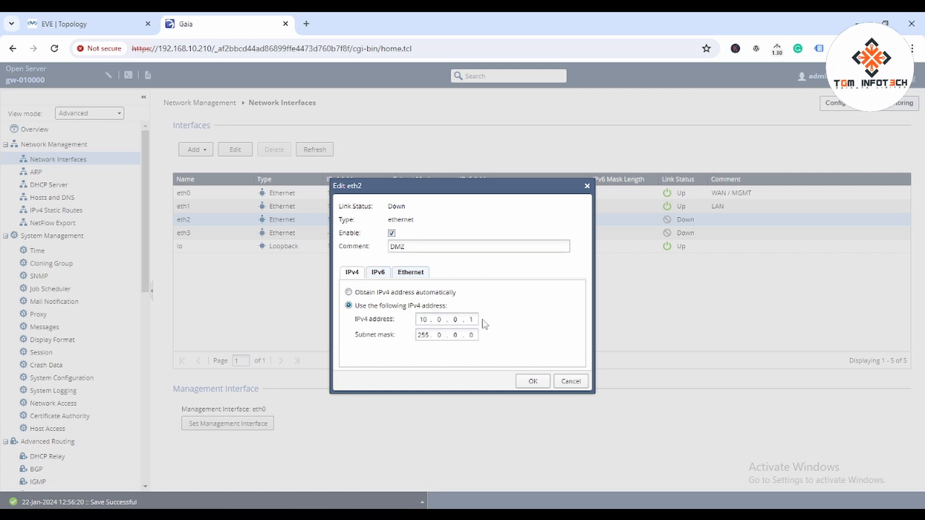
pyautogui.click(533, 382)
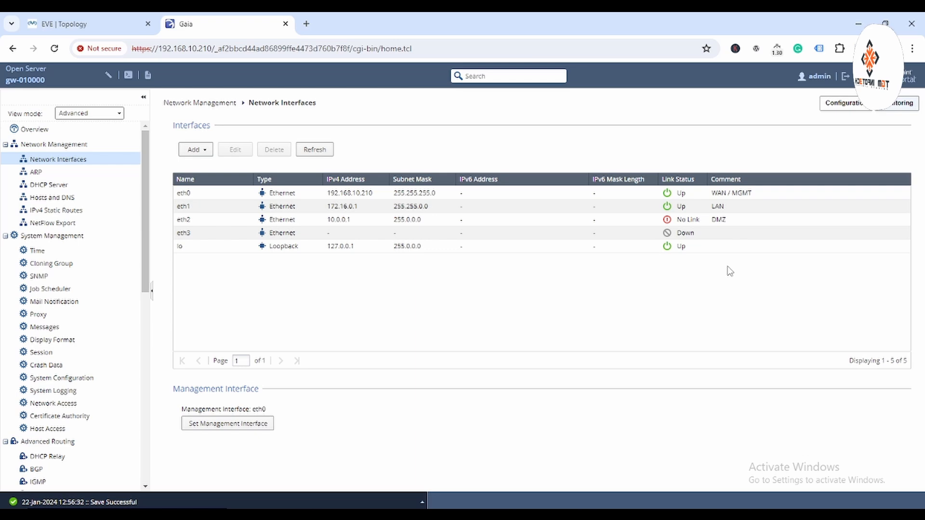
# Step: Reopen eth2's settings to verify them, closing without changes
pyautogui.click(271, 224)
pyautogui.doubleClick(318, 224)
pyautogui.click(568, 381)
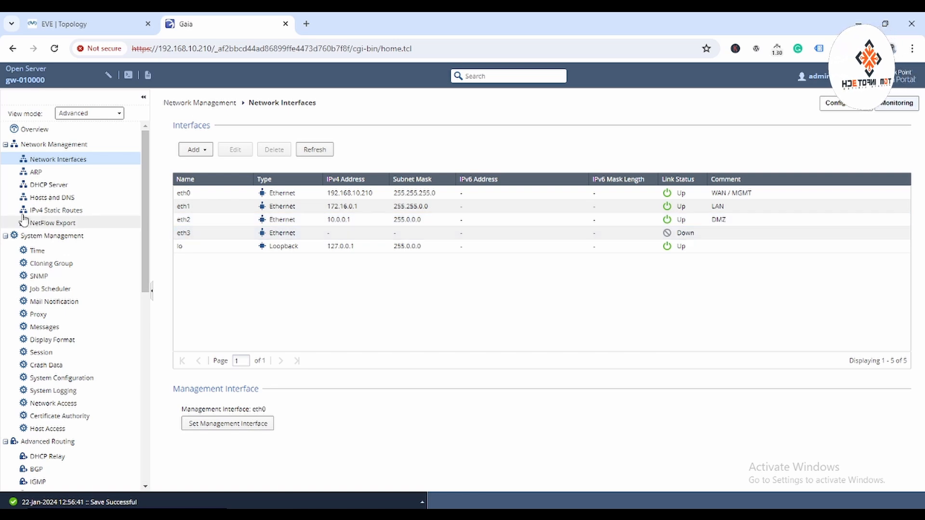
# Step: Review the default route via 192.168.10.1 and the Add route dialog without changes
pyautogui.click(60, 212)
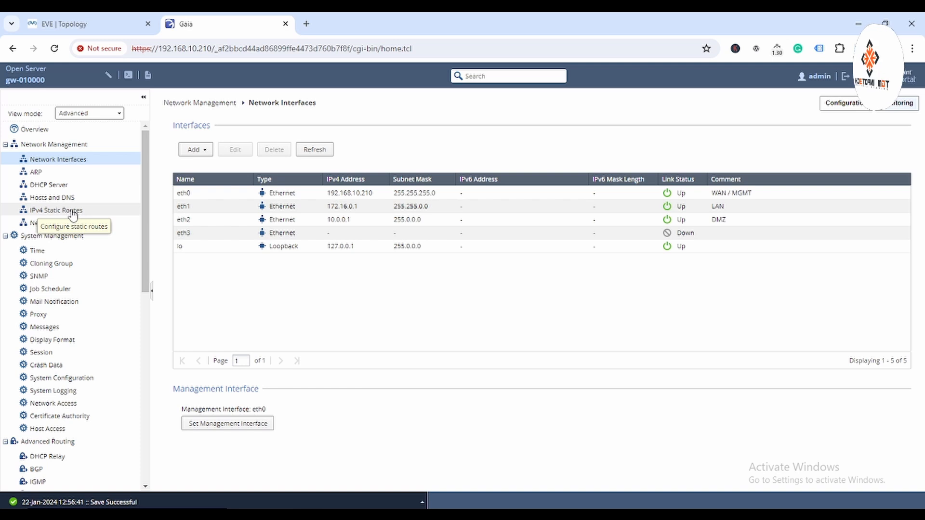
pyautogui.doubleClick(430, 181)
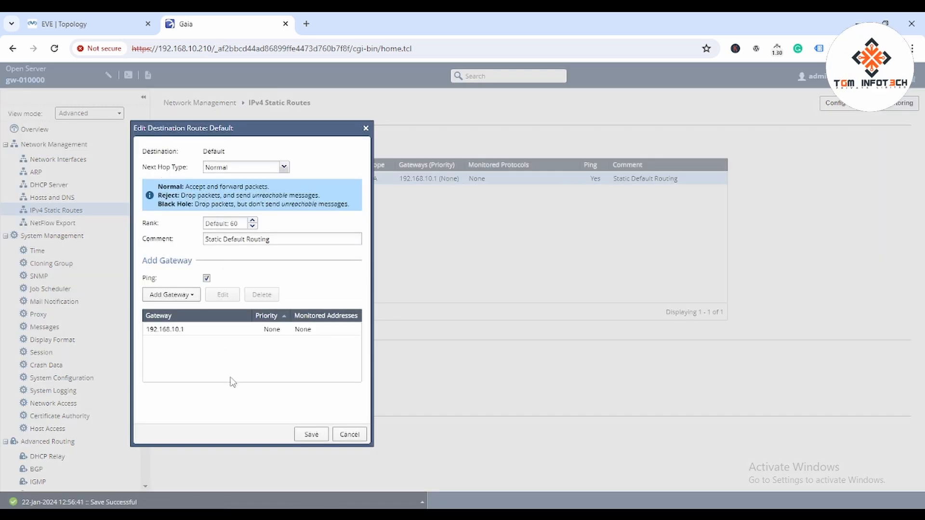
pyautogui.click(357, 435)
pyautogui.click(189, 143)
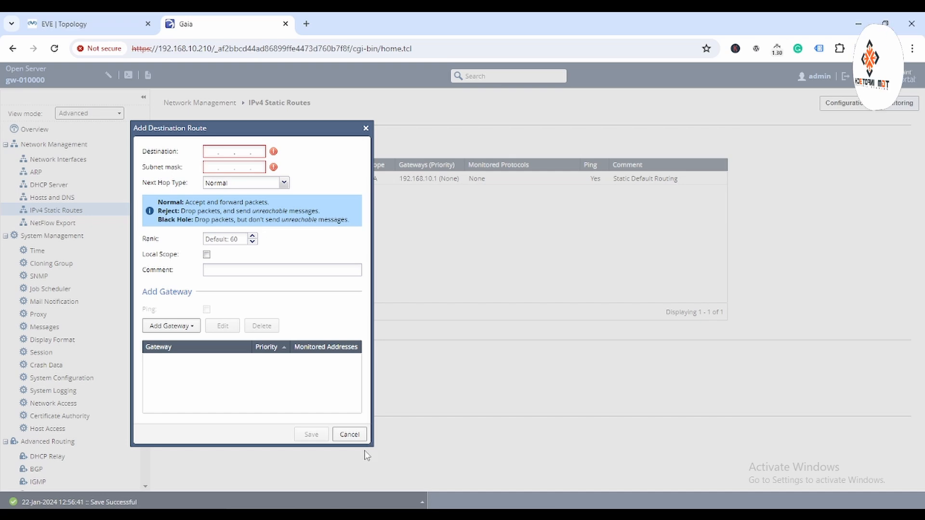
pyautogui.click(350, 435)
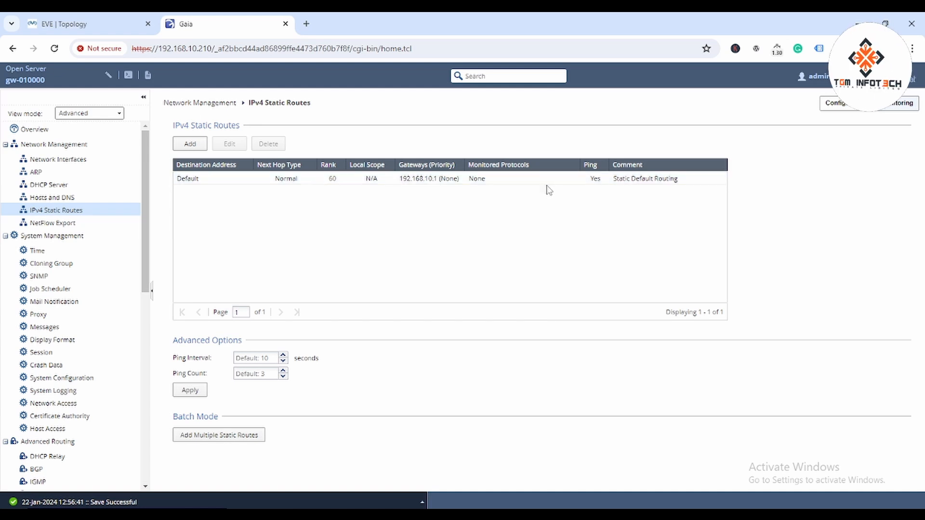
pyautogui.click(483, 504)
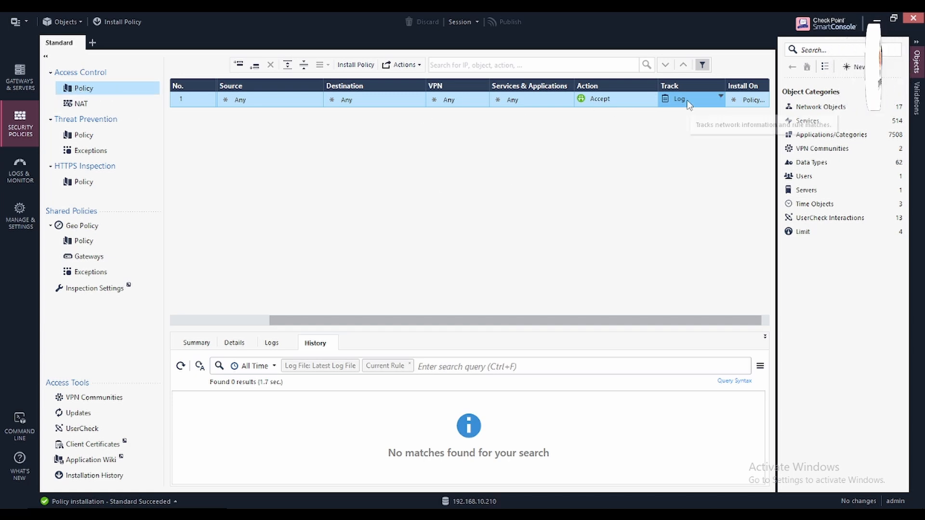
# Step: Create network LAN_172.16.0.0 (172.16.0.0/255.255.0.0) with automatic Hide NAT behind the gateway
pyautogui.click(80, 104)
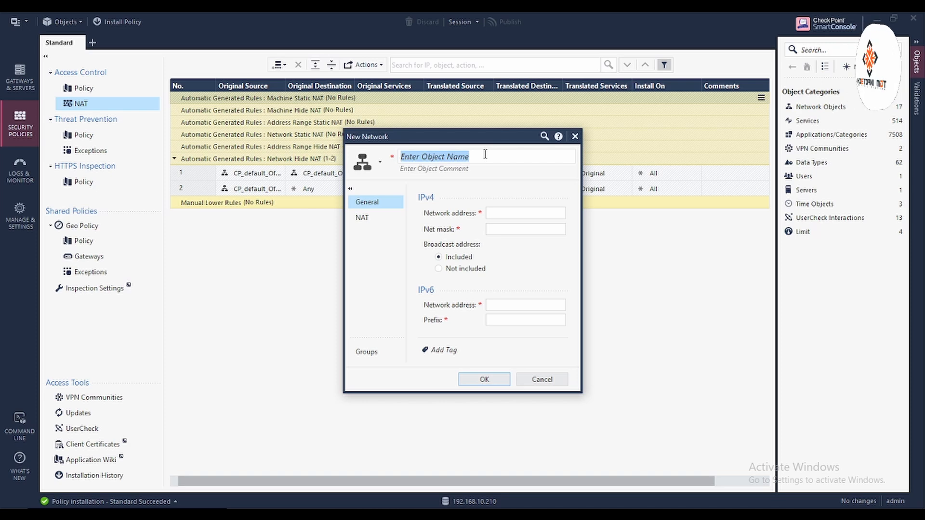
pyautogui.write('LAN')
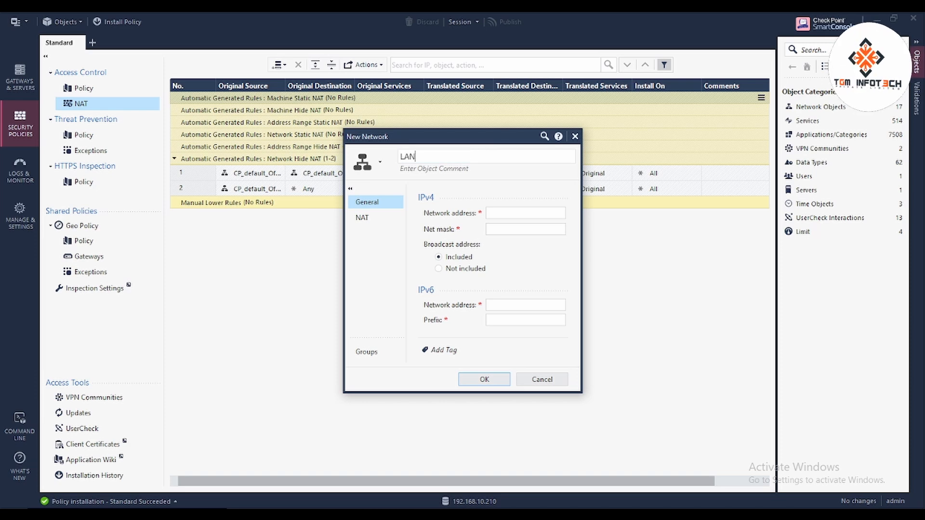
pyautogui.write('_172.16.0.0')
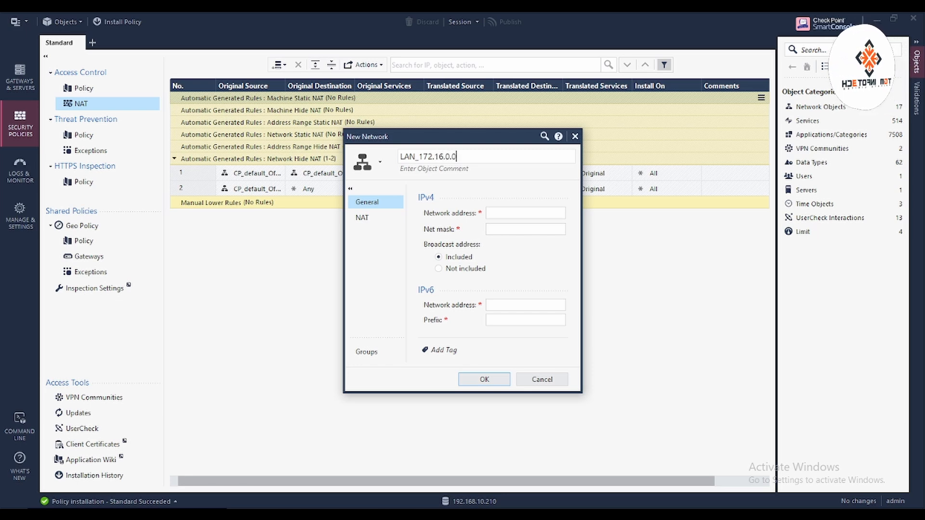
pyautogui.click(503, 212)
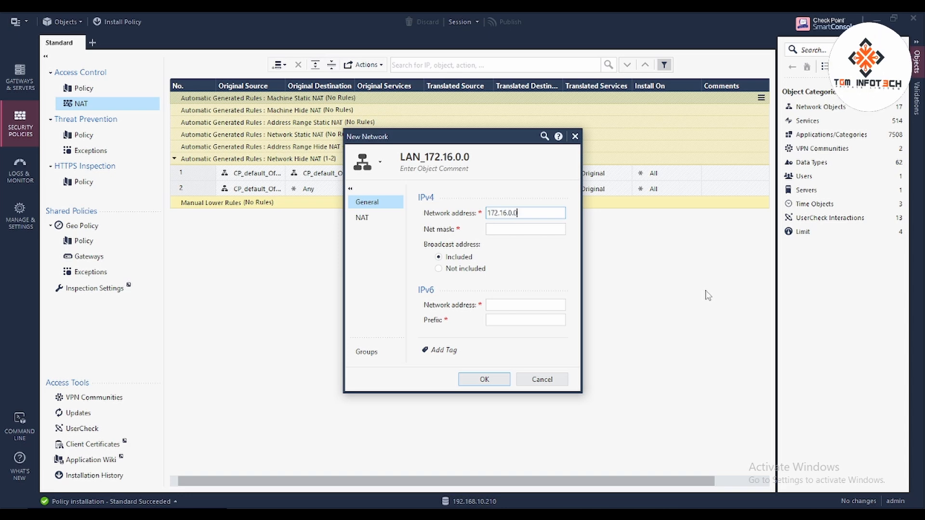
pyautogui.press('Tab')
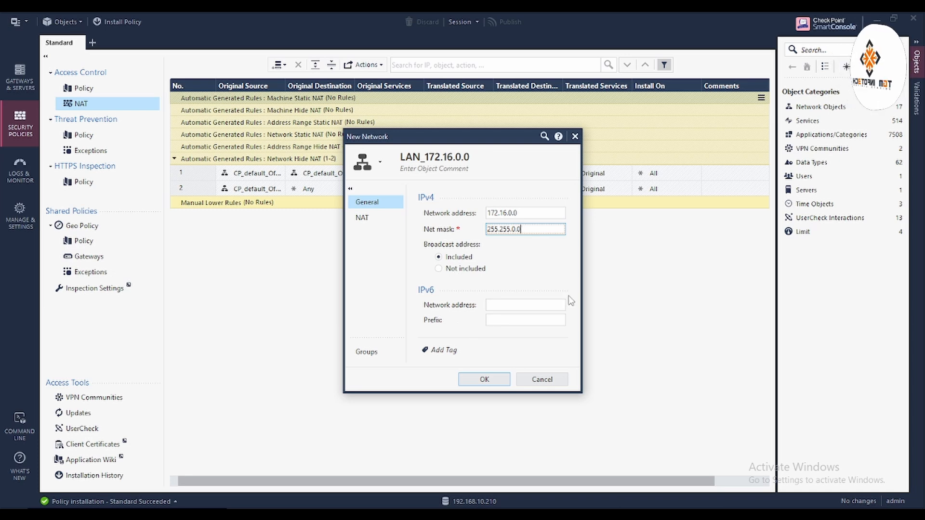
pyautogui.click(369, 219)
pyautogui.click(434, 212)
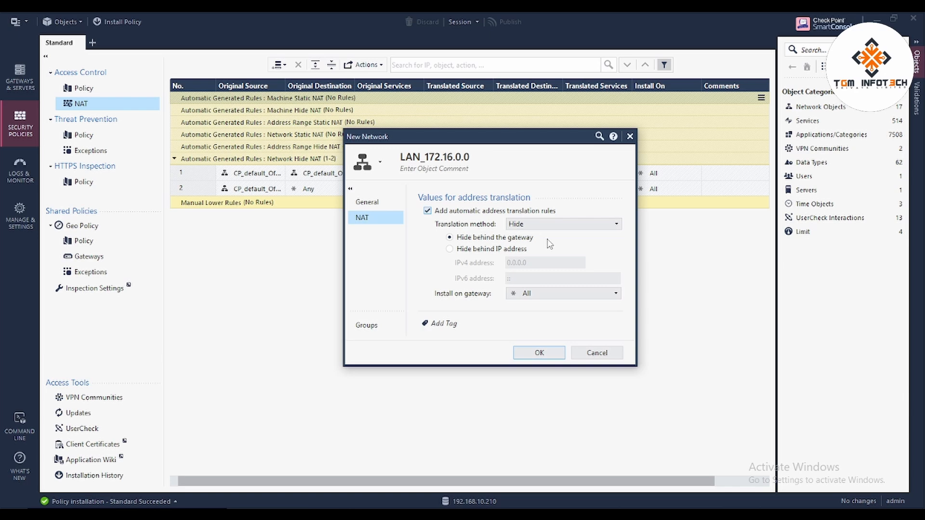
pyautogui.click(550, 352)
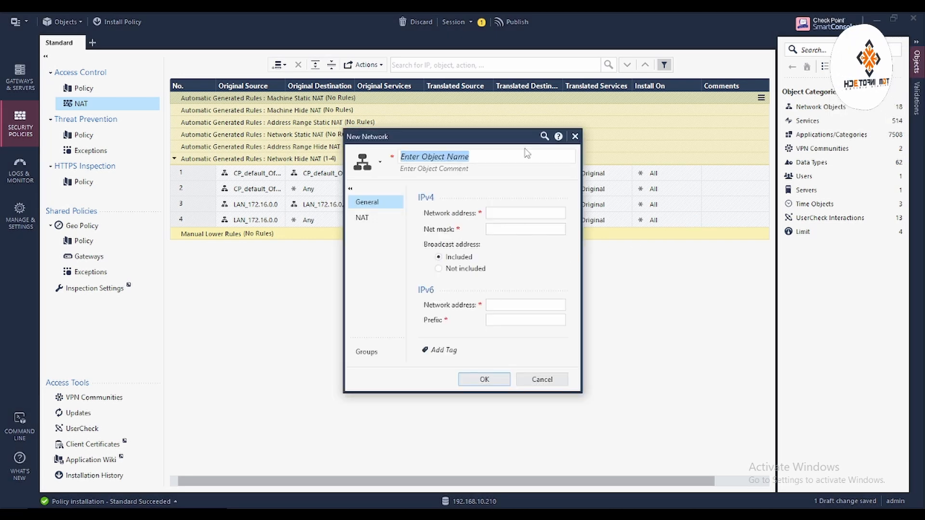
# Step: Name the new network DMZ_10.0.0.0 with address 10.0.0.0 and net mask 255.0.0.0
pyautogui.write('DMZ')
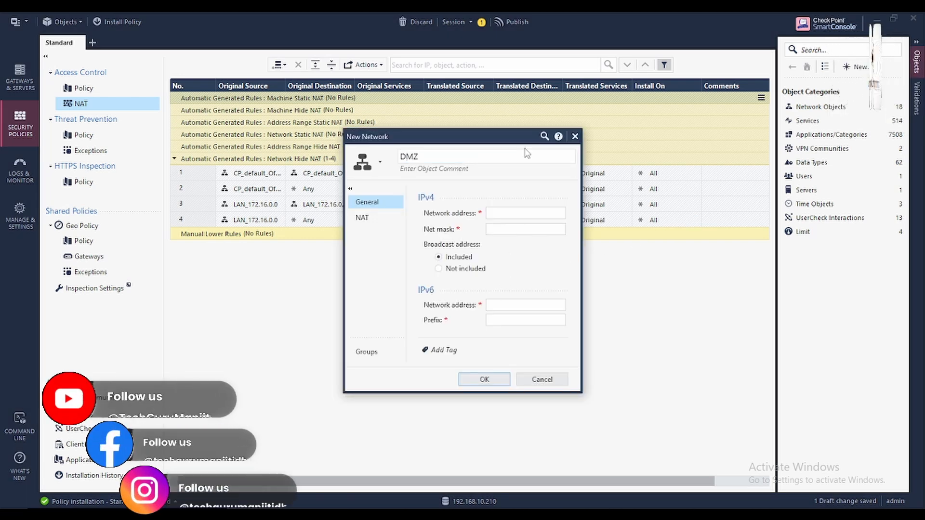
pyautogui.write('_10.0.0.0')
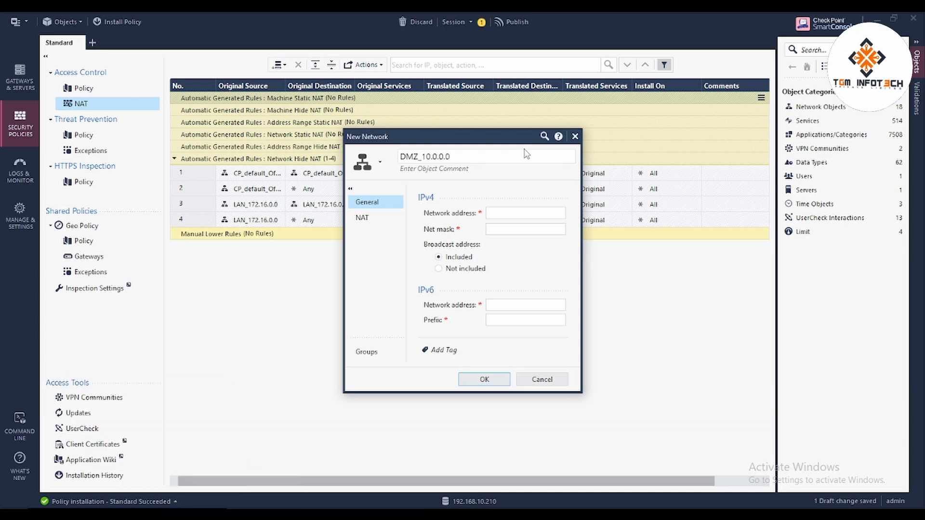
pyautogui.click(503, 212)
pyautogui.write('10')
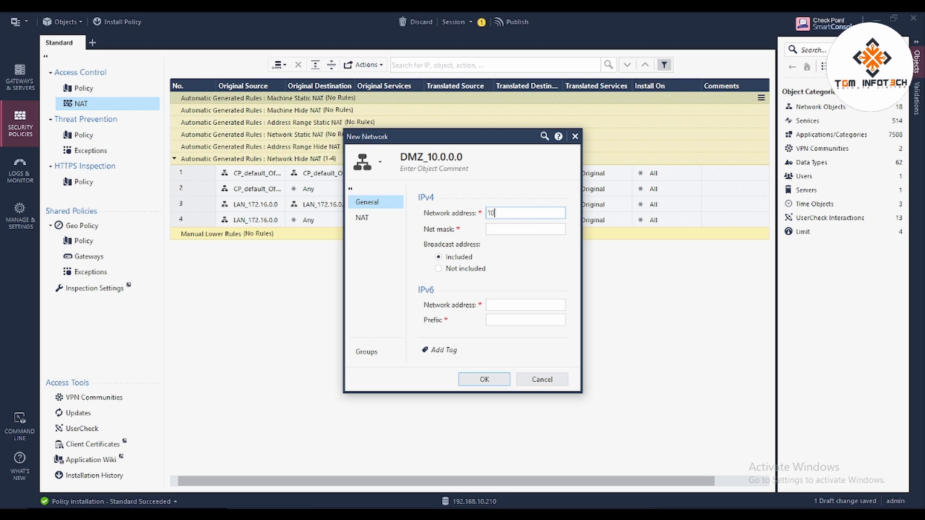
pyautogui.write('.0.0.0')
pyautogui.press('Tab')
pyautogui.write('255.0.0.0')
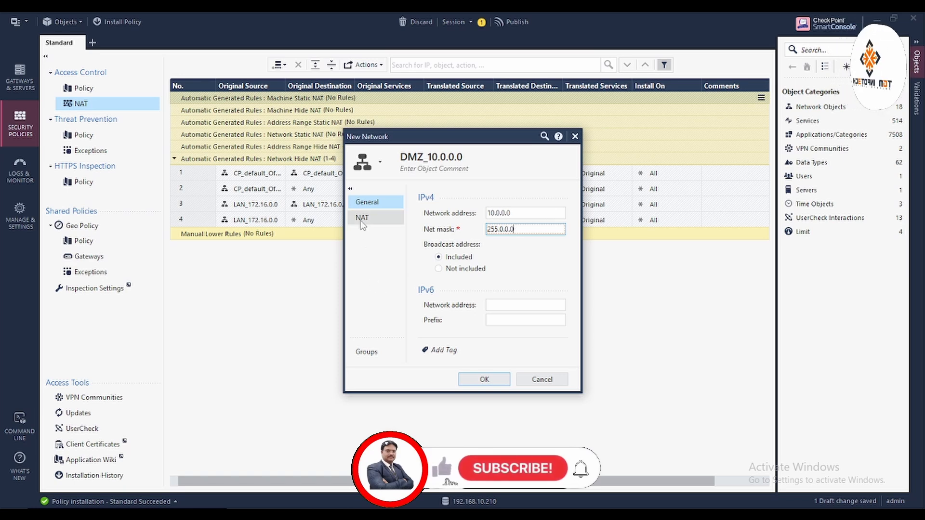
# Step: Enable automatic address translation hiding the DMZ network behind the gateway, and save the object
pyautogui.click(361, 219)
pyautogui.click(428, 211)
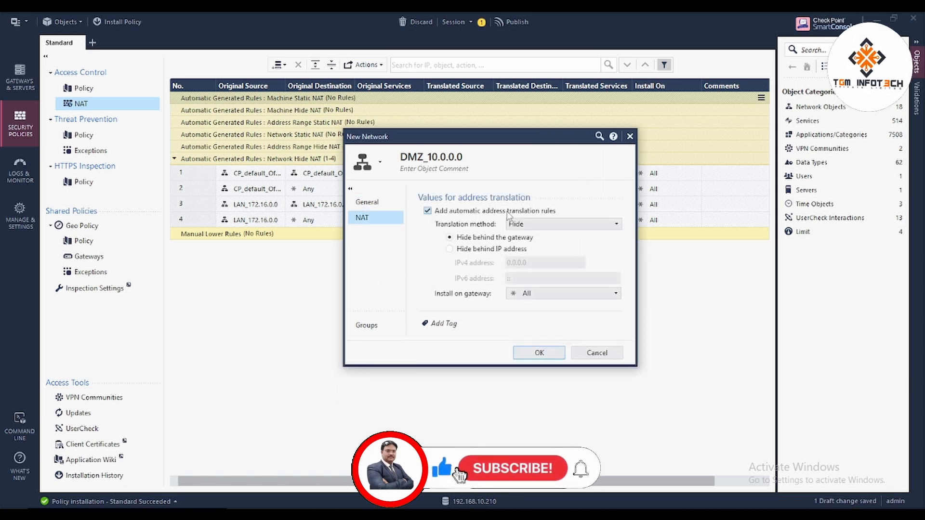
pyautogui.click(538, 353)
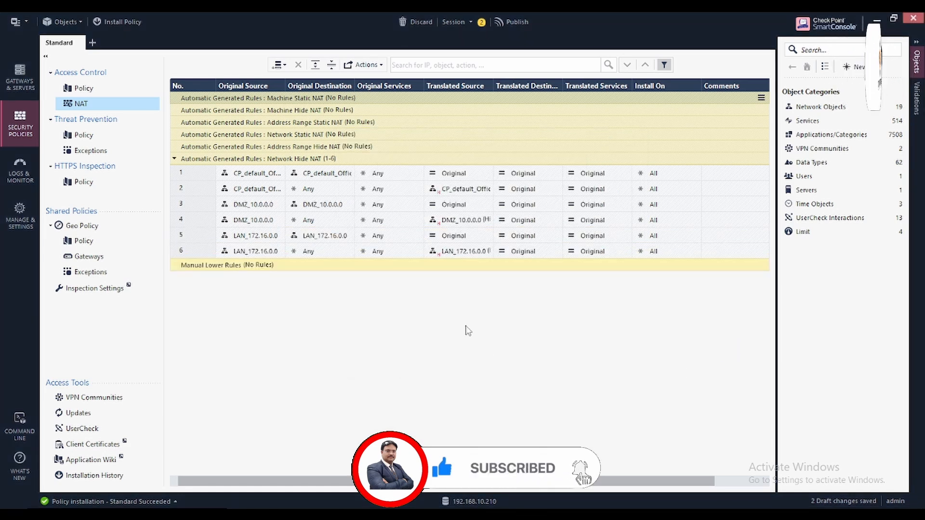
# Step: Publish both draft changes and install the Standard policy on gw-010000, watching progress in Recent Tasks
pyautogui.click(520, 21)
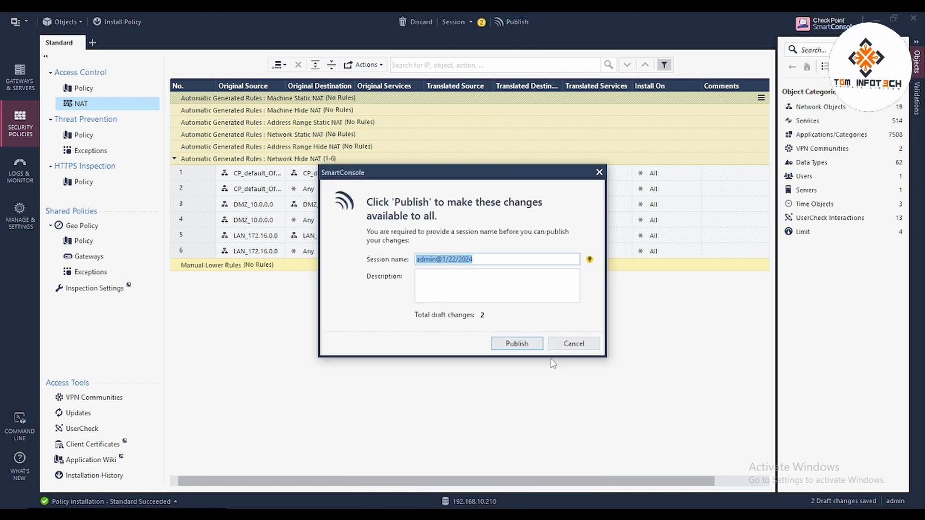
pyautogui.click(517, 343)
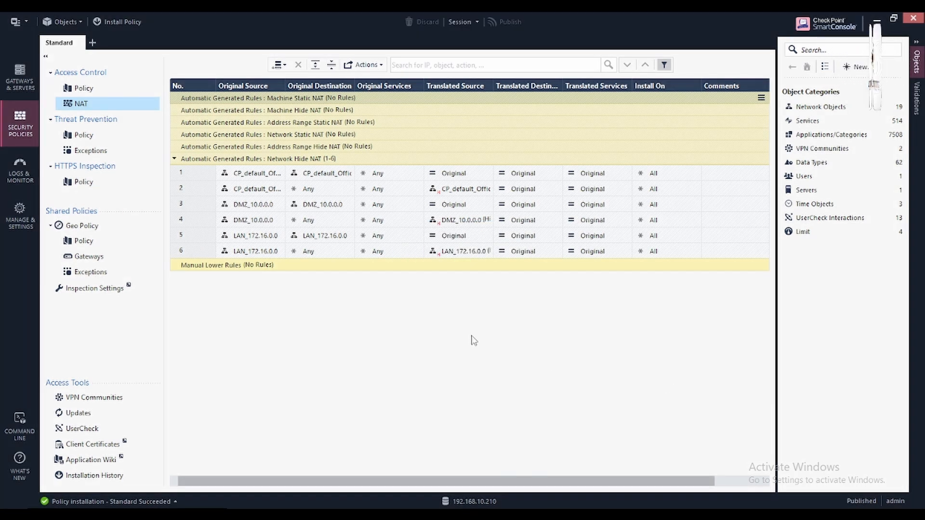
pyautogui.click(124, 22)
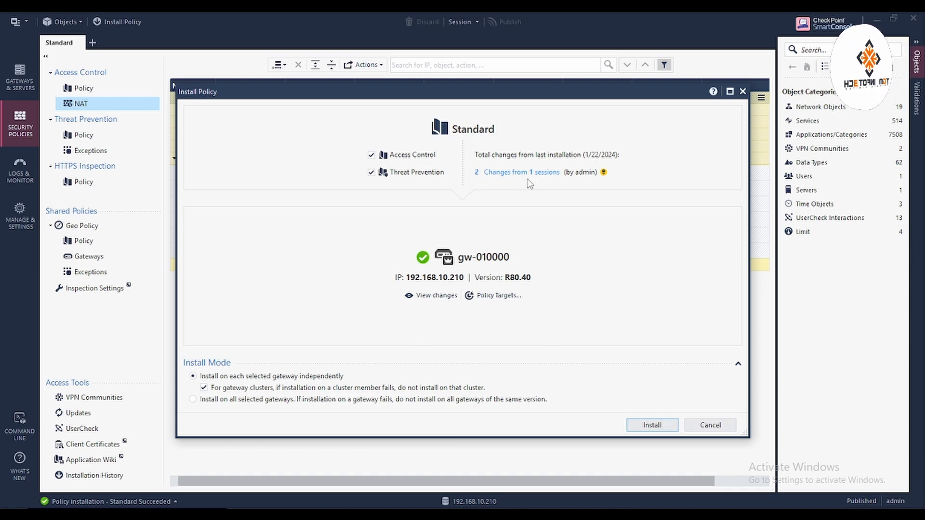
pyautogui.click(651, 425)
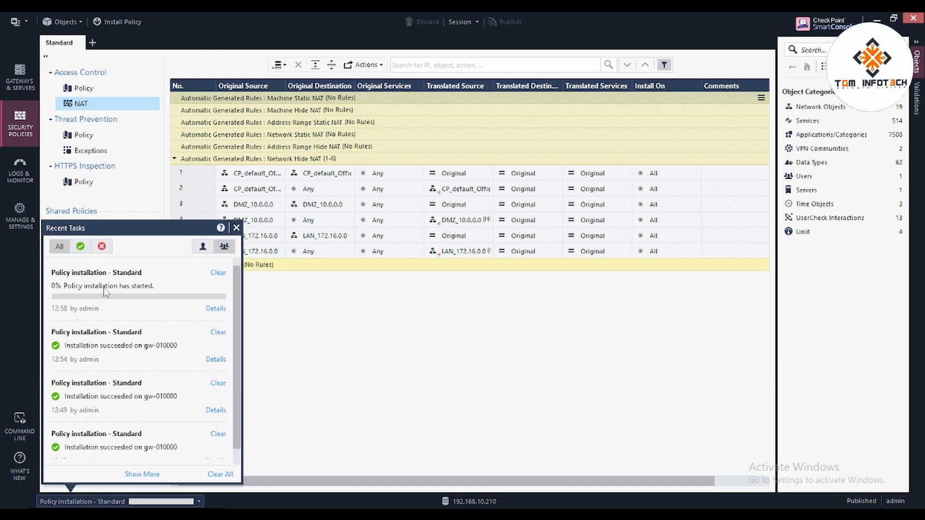
pyautogui.click(467, 363)
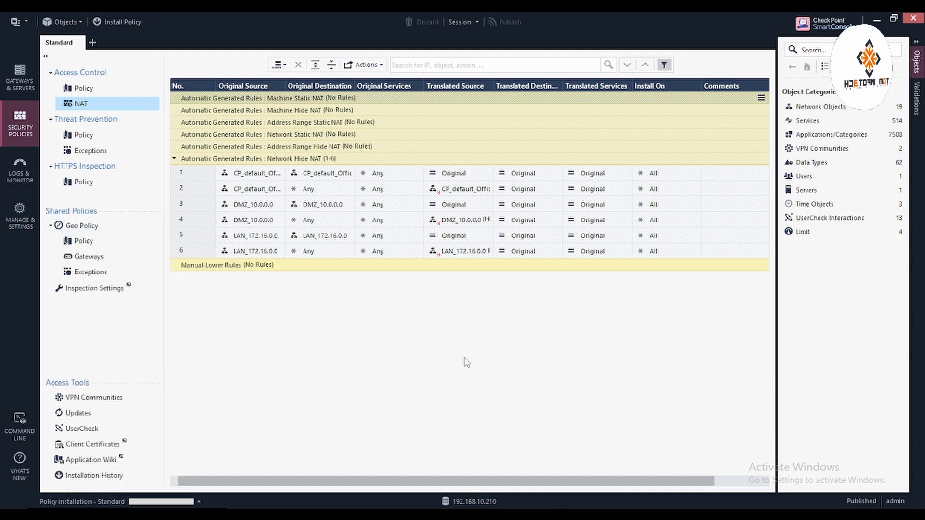
pyautogui.click(137, 503)
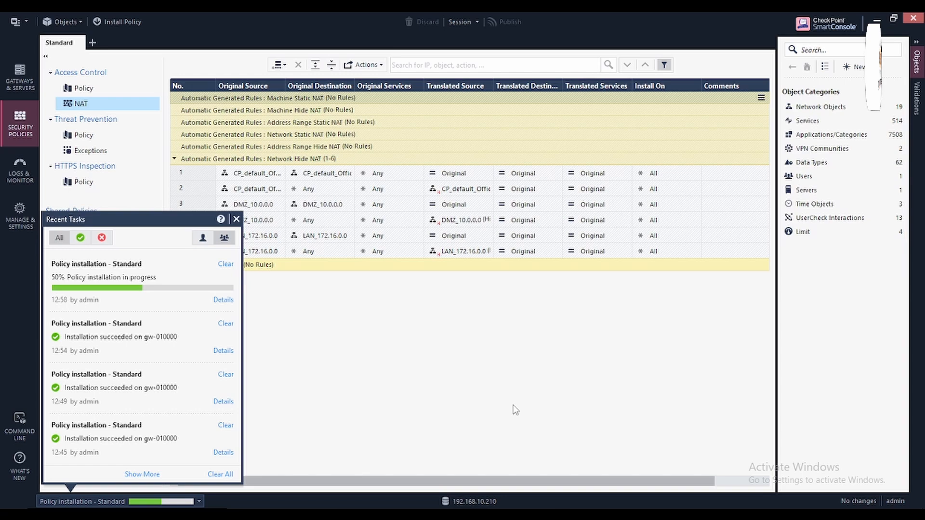
# Step: Close the gateway's PuTTY terminal session and confirm the close
pyautogui.click(515, 514)
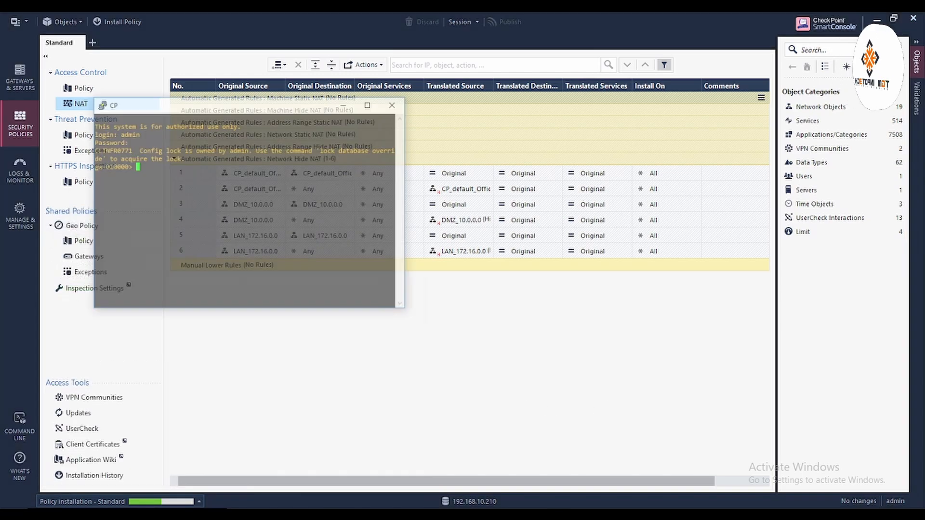
pyautogui.click(371, 66)
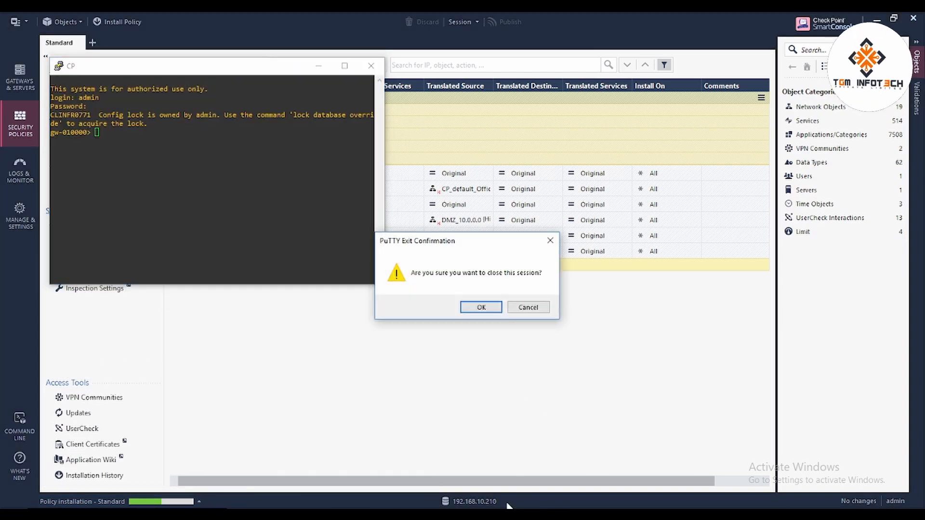
pyautogui.click(494, 312)
# Step: Alternate between the Windows VM and Recent Tasks until the Standard policy installation succeeds
pyautogui.moveTo(468, 446)
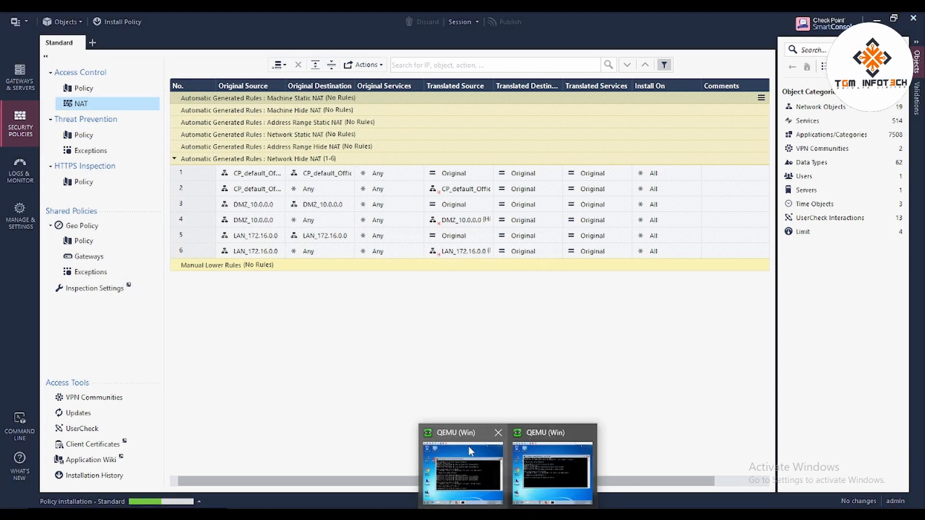
pyautogui.click(465, 470)
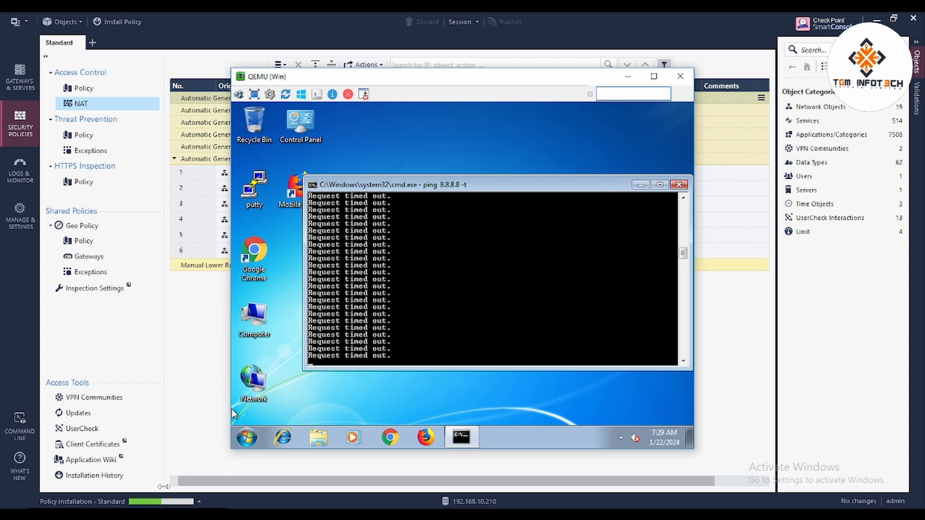
pyautogui.click(161, 502)
pyautogui.click(160, 504)
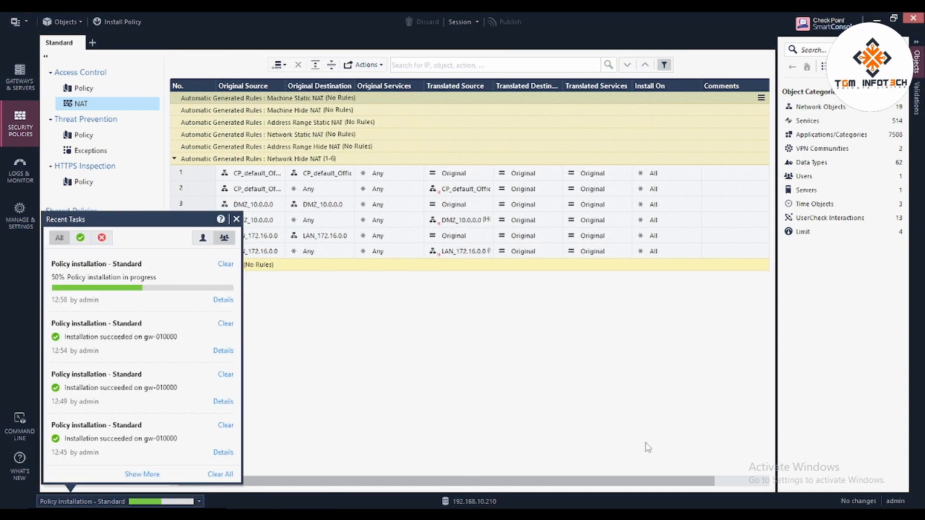
pyautogui.moveTo(507, 514)
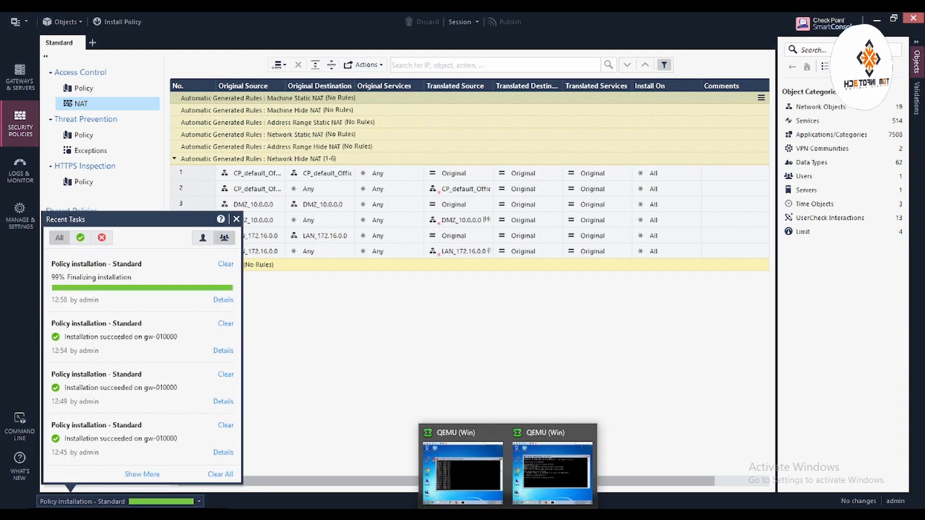
pyautogui.click(485, 472)
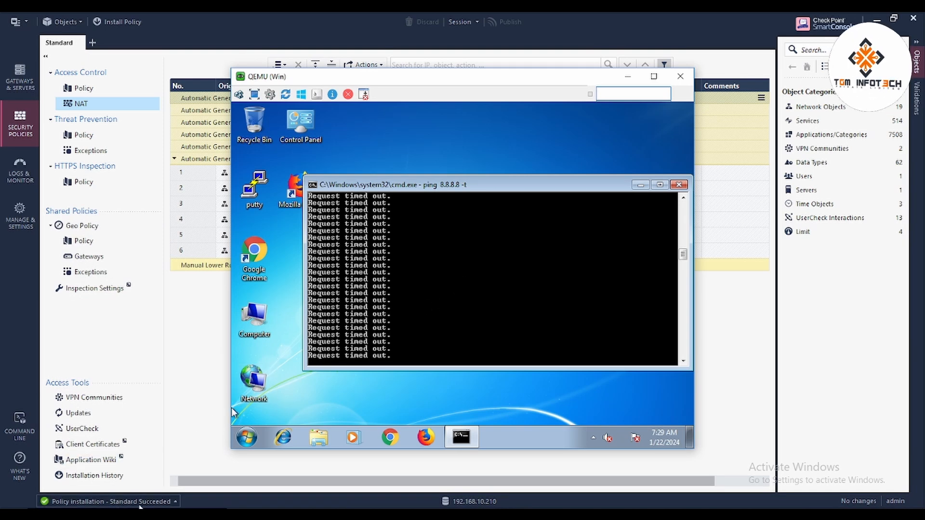
pyautogui.click(140, 502)
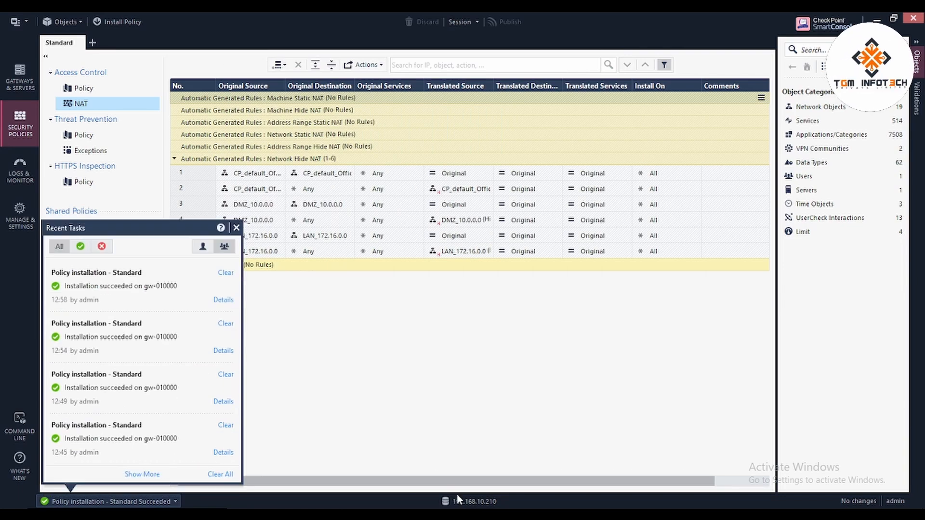
pyautogui.click(477, 463)
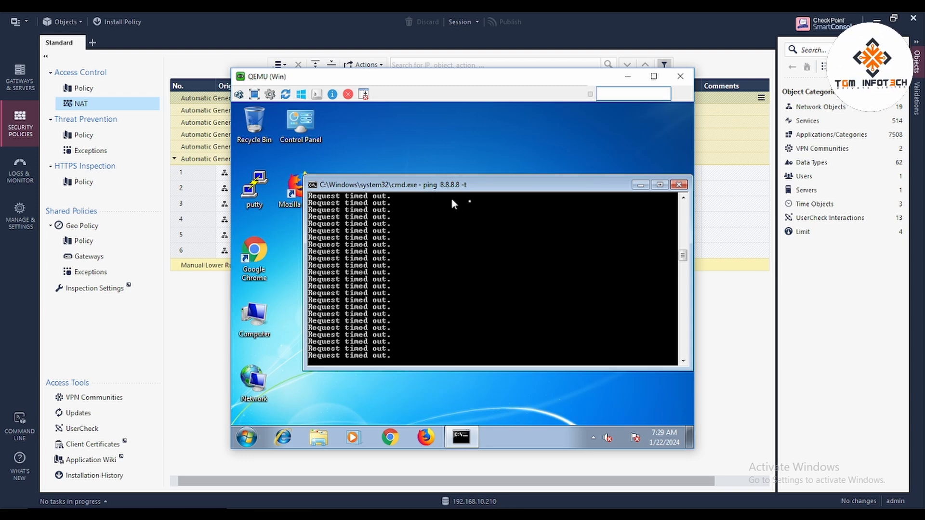
# Step: Close the timed-out ping window and load google.com in Chrome inside the VM
pyautogui.click(679, 185)
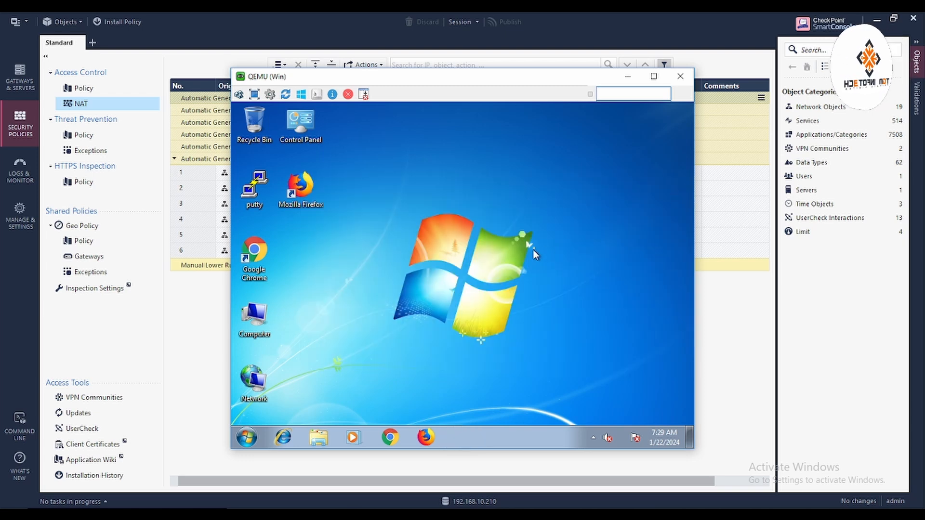
pyautogui.click(398, 444)
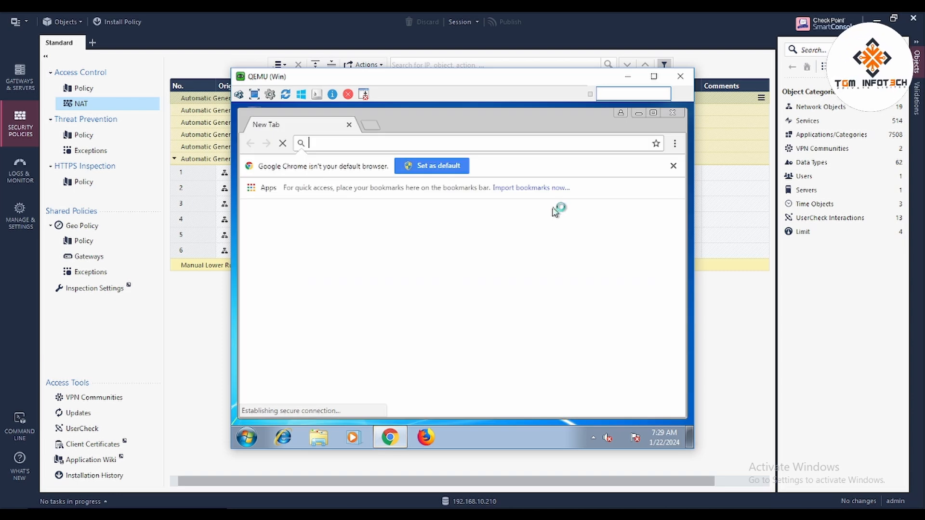
pyautogui.write('goog')
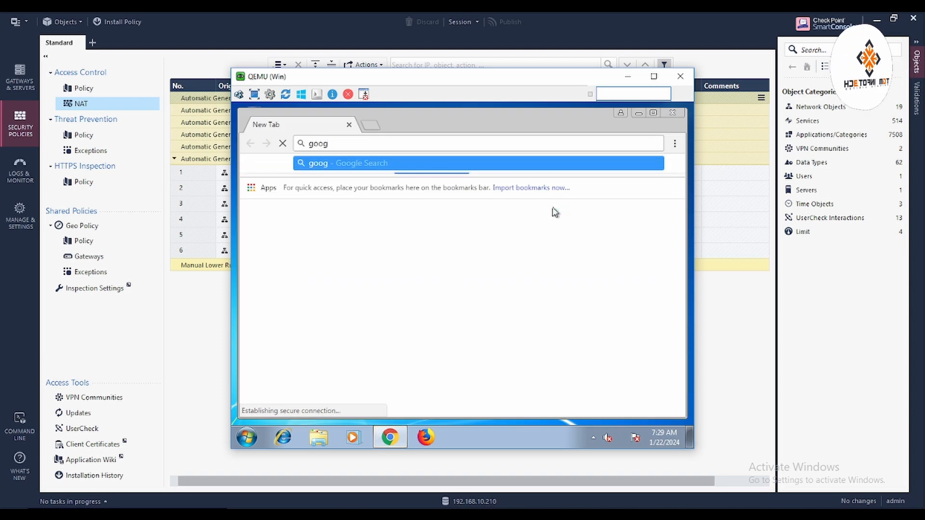
pyautogui.write('le.com')
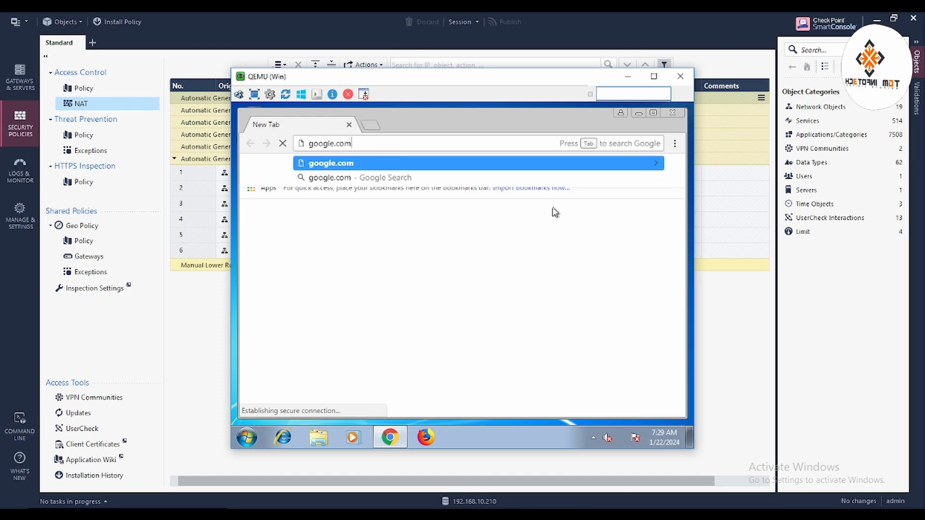
pyautogui.press('Return')
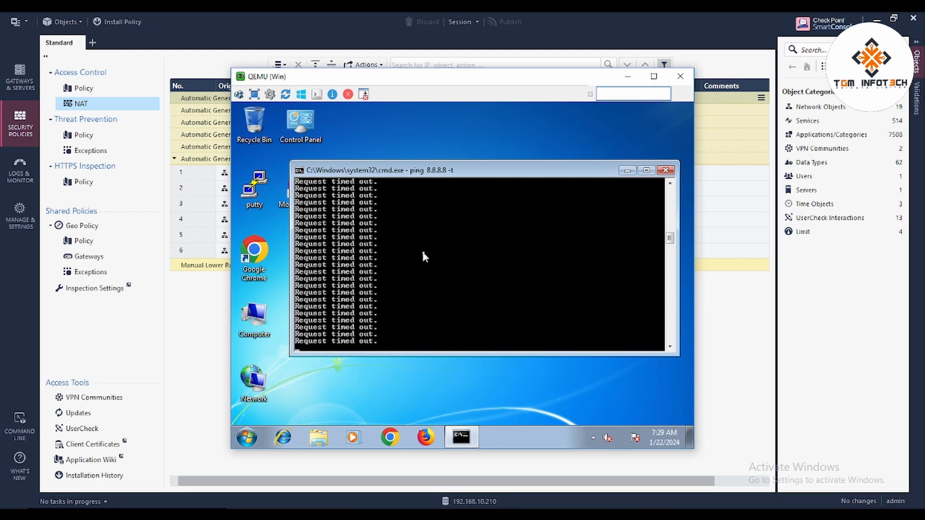
# Step: Relaunch Chrome, load google.com again, then close the QEMU VM window
pyautogui.click(661, 173)
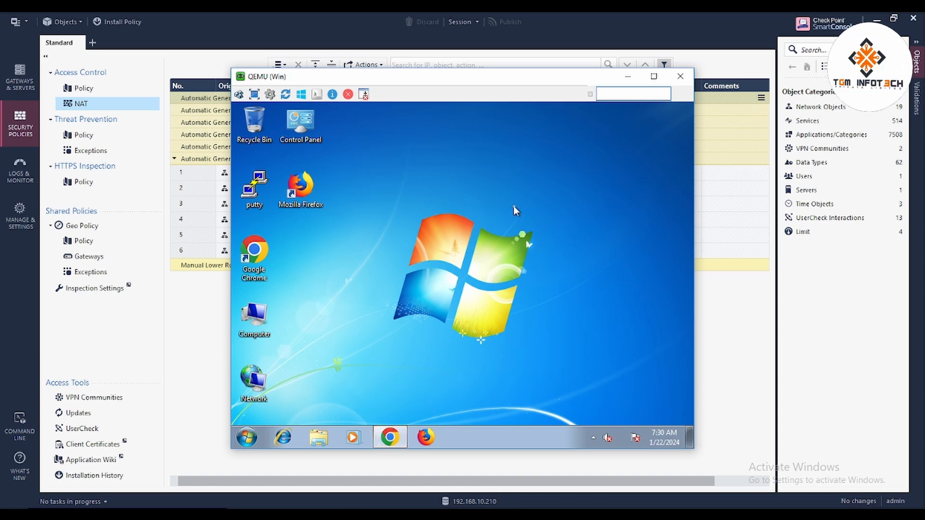
pyautogui.write('go')
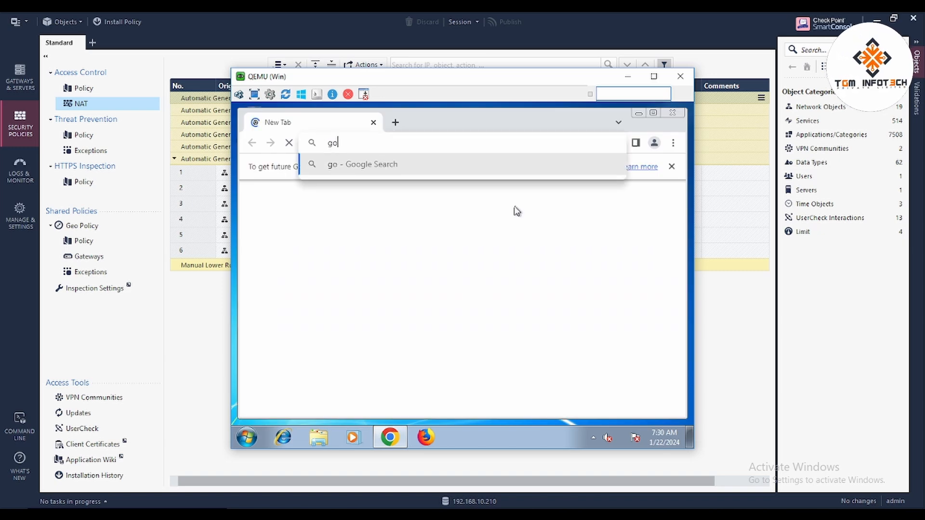
pyautogui.write('ogle')
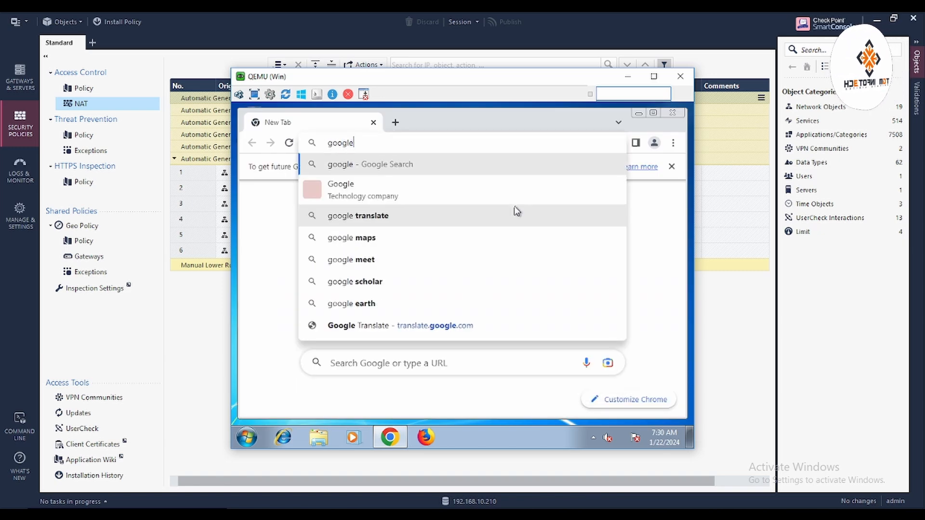
pyautogui.write('.com')
pyautogui.press('Return')
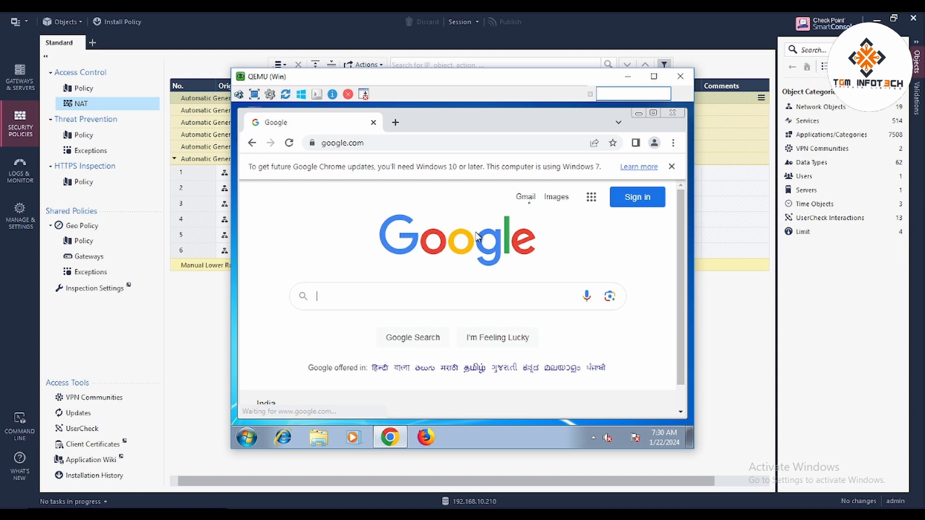
pyautogui.click(681, 78)
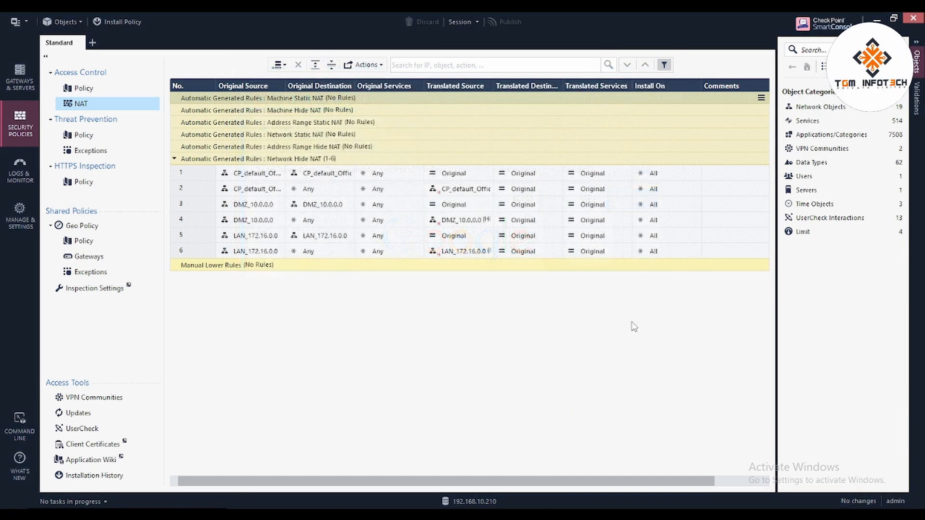